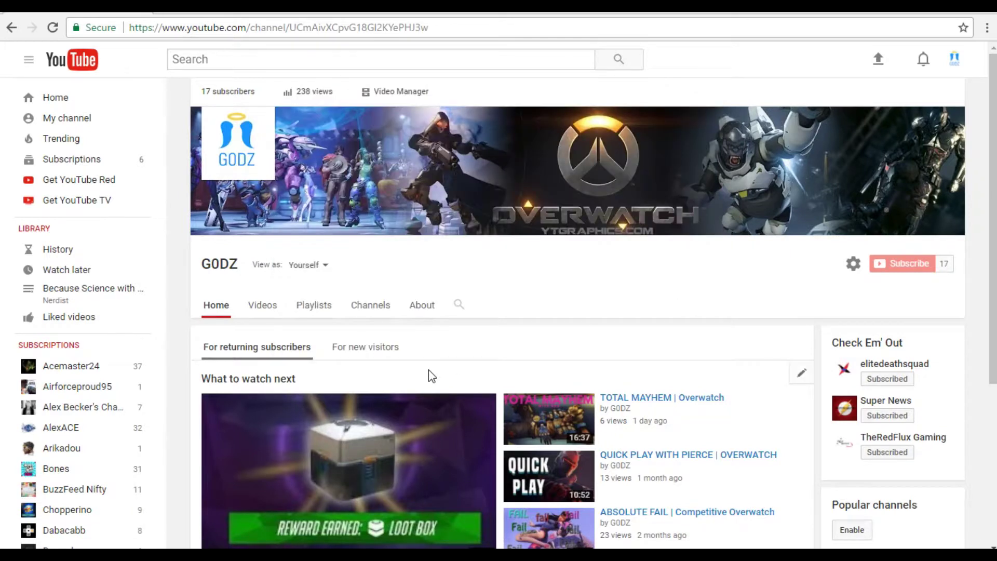
Step: Play the ARCADE LOOT BOX HUNT [FAIL] video to view its GODZ intro, and return to the channel page
scroll(441, 359, down, 3)
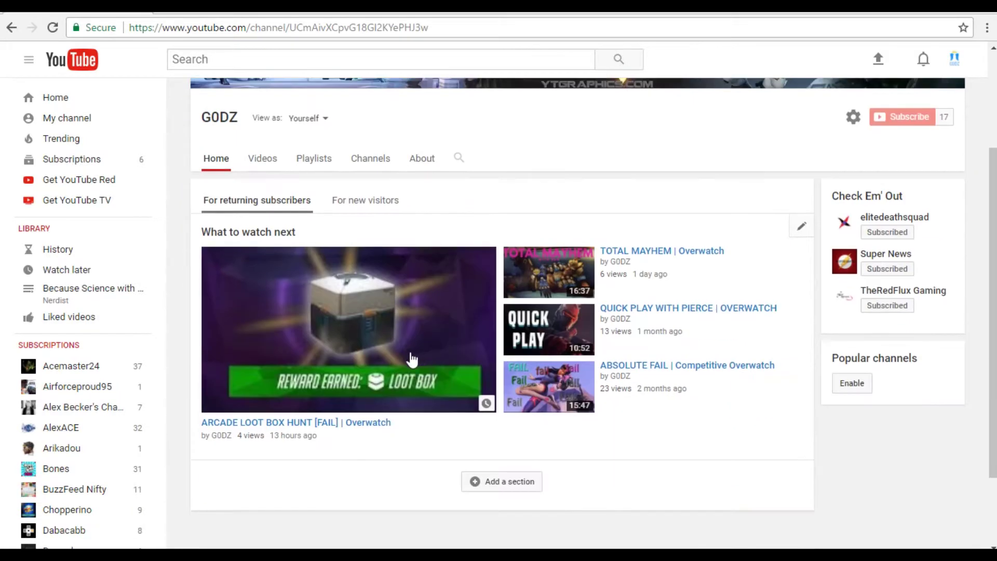
click(268, 425)
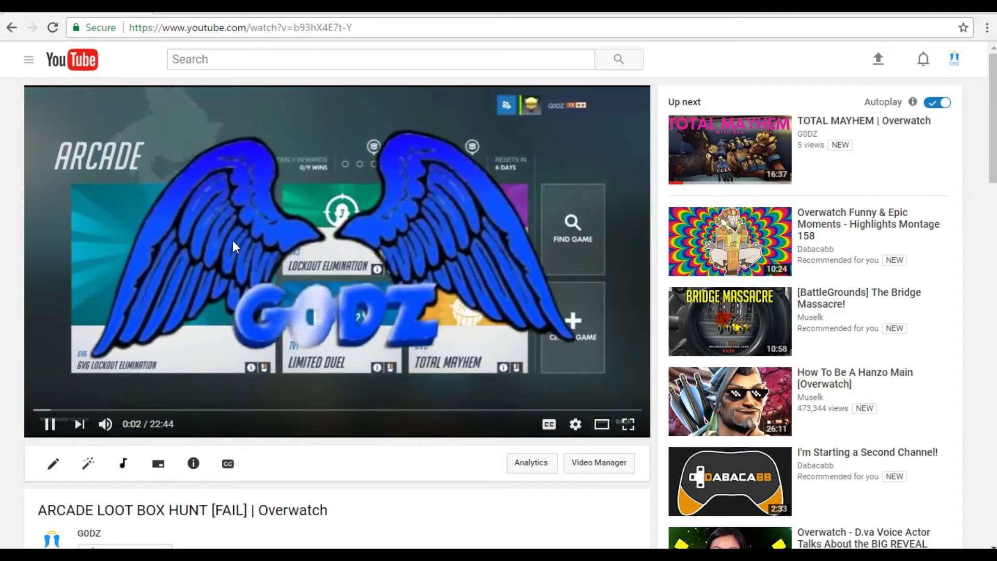
click(11, 27)
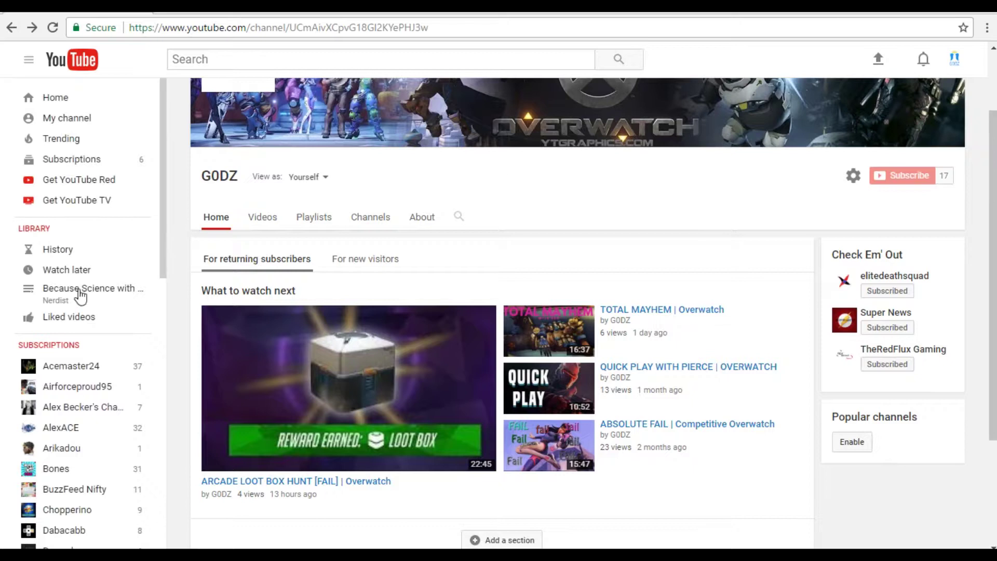
Step: Switch to VEGAS Pro and start a new empty project
mouse_move(203, 549)
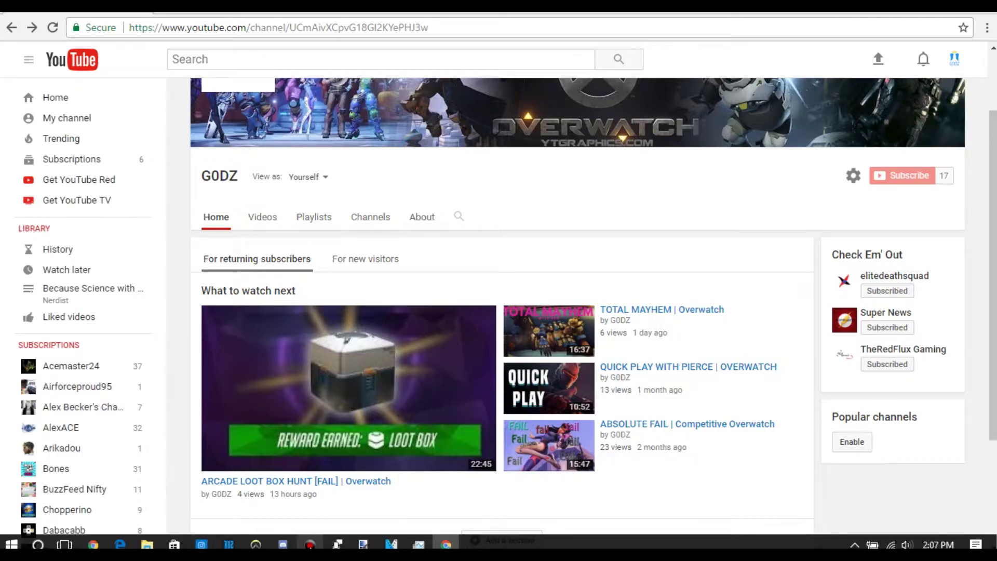
click(391, 544)
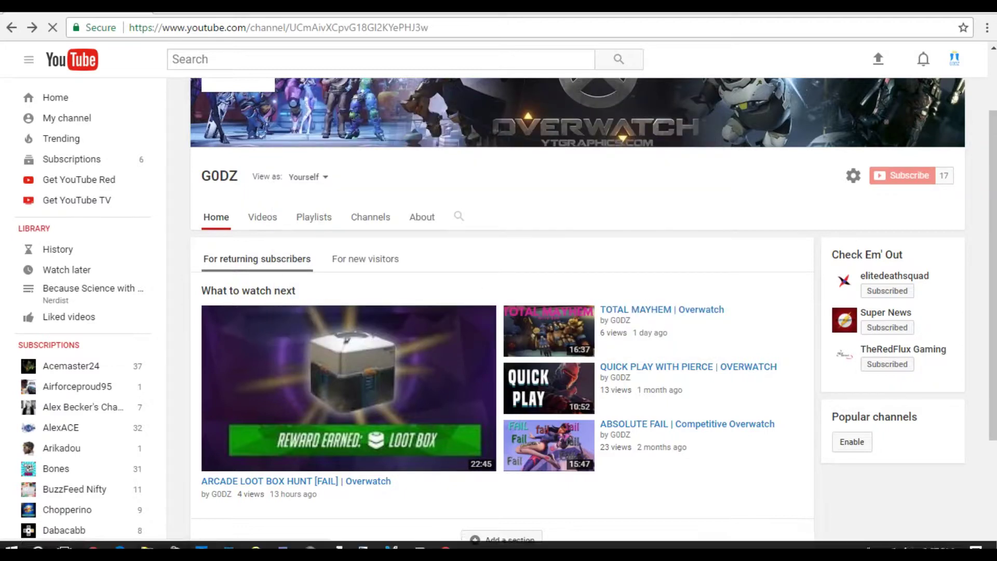
click(391, 544)
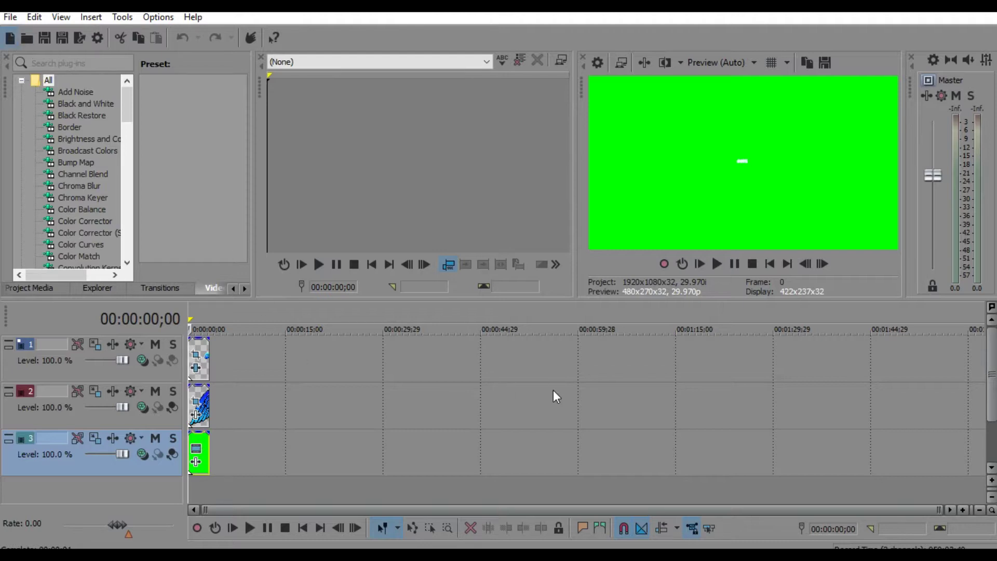
key(ctrl+shift+n)
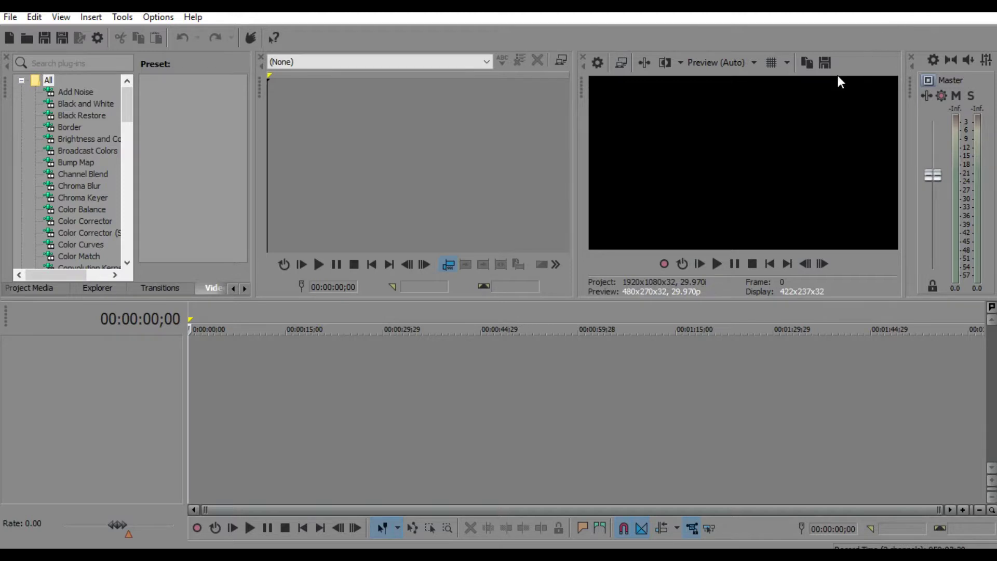
Step: Close the Chrome window showing the YouTube channel and return to the VEGAS Pro project
key(alt+Tab)
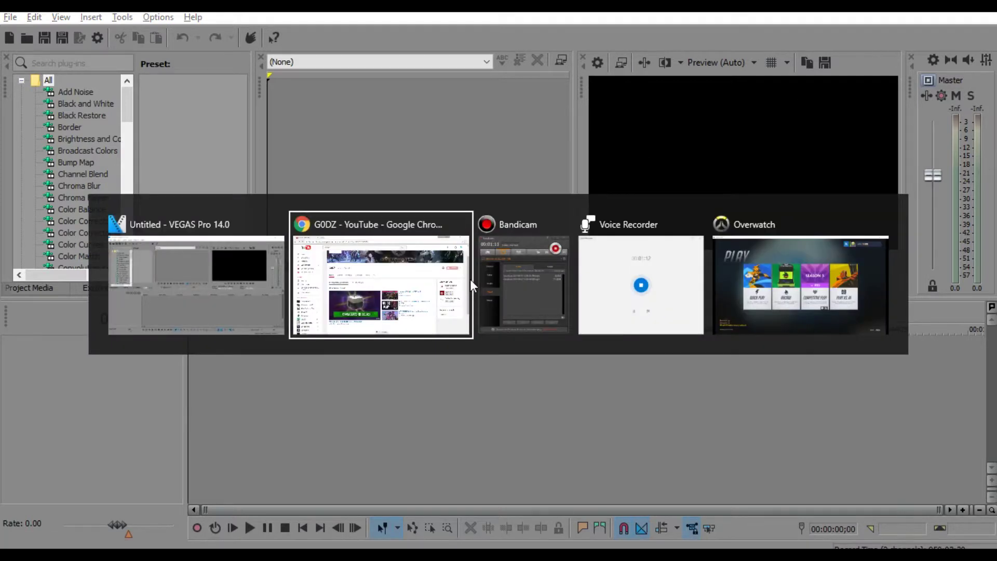
key(alt+Tab)
key(alt+Tab)
key(Tab)
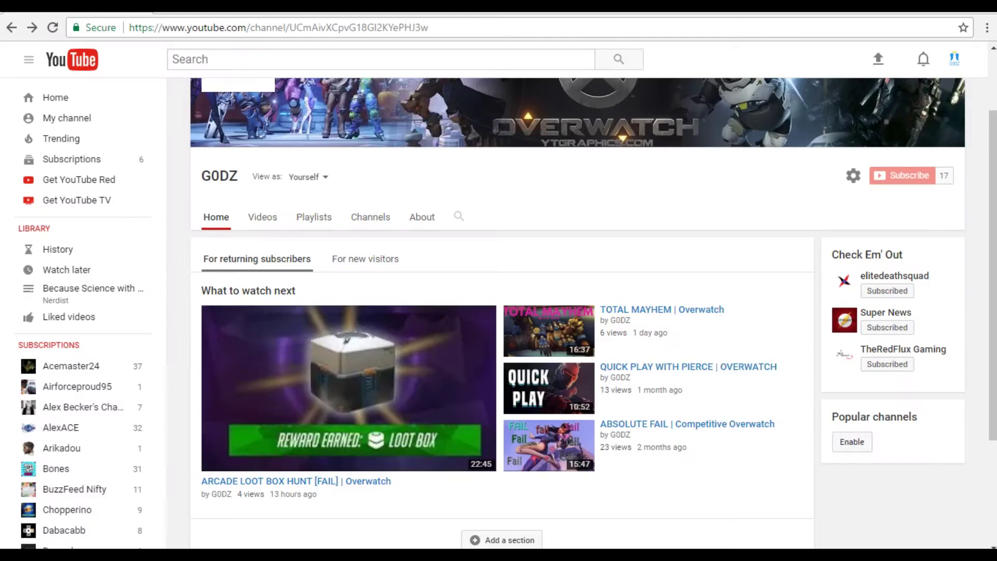
key(alt+Tab)
key(Tab)
key(Tab)
key(Tab)
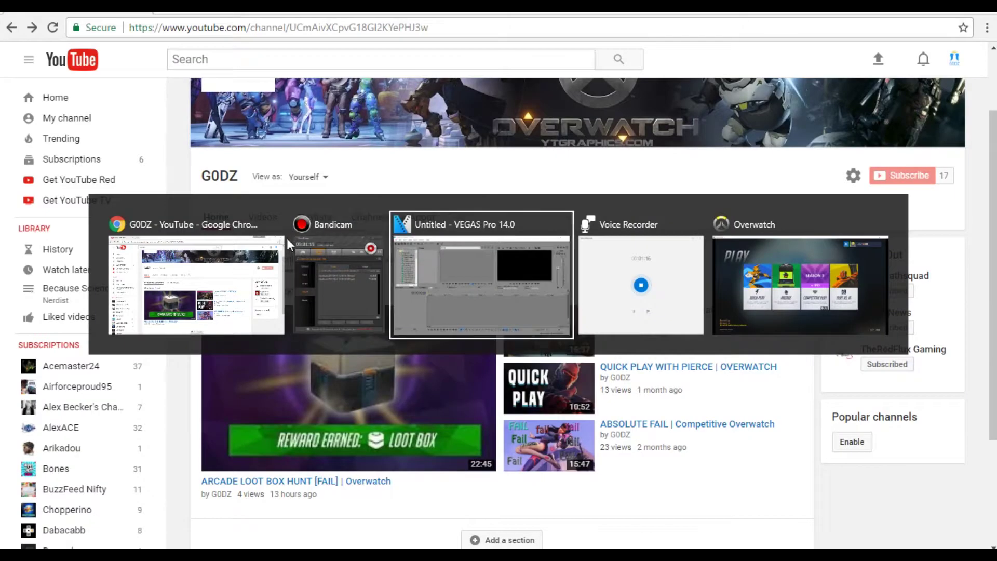
click(275, 224)
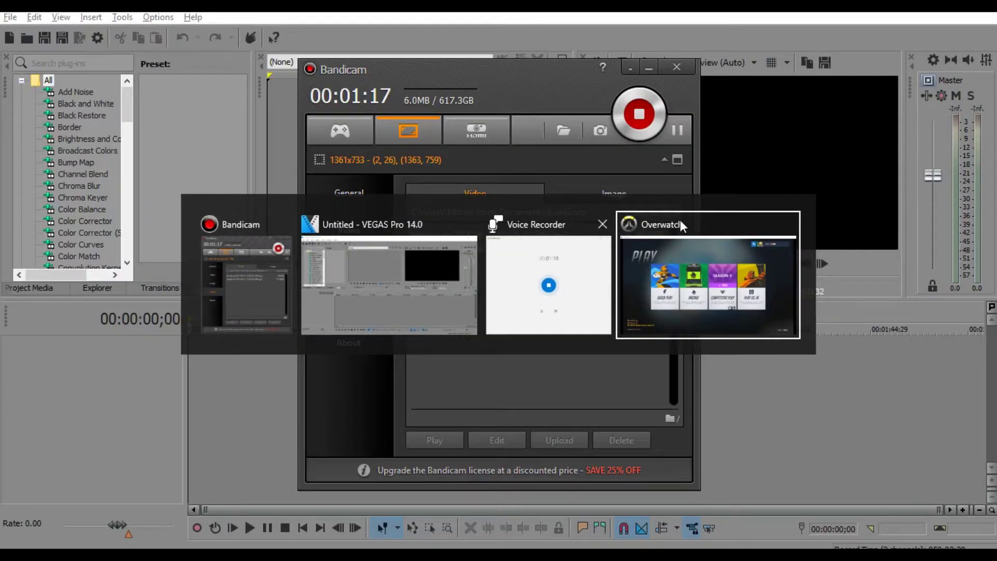
click(407, 282)
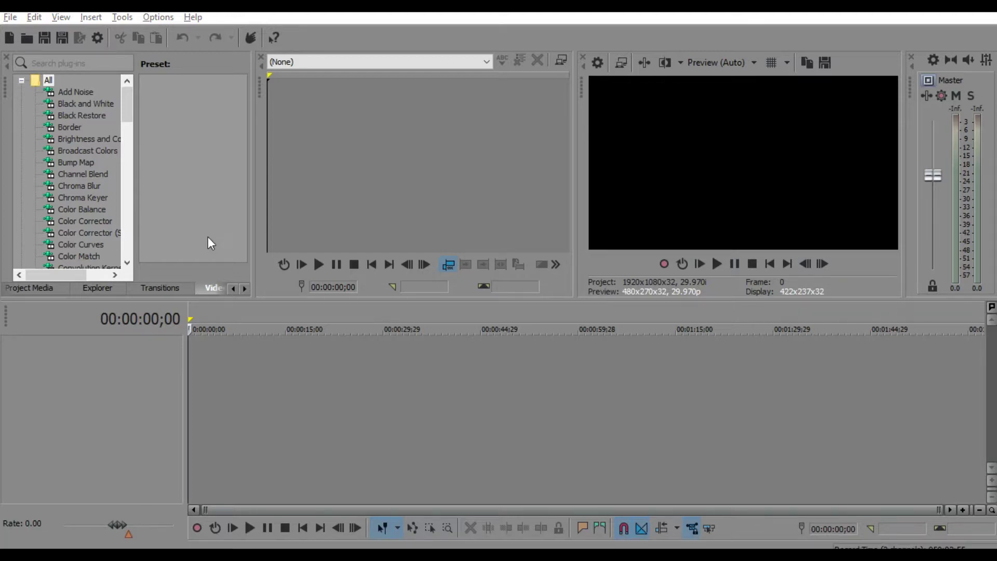
Step: Add the recent image file Godz name from File Explorer to the start of the timeline, and close File Explorer
key(super+e)
scroll(528, 400, down, 1)
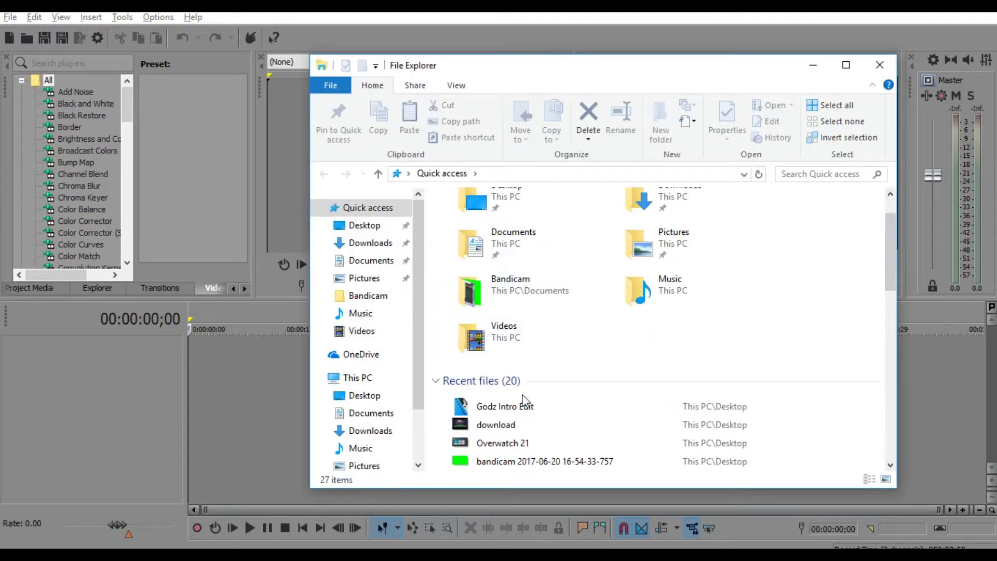
scroll(514, 358, down, 1)
click(504, 444)
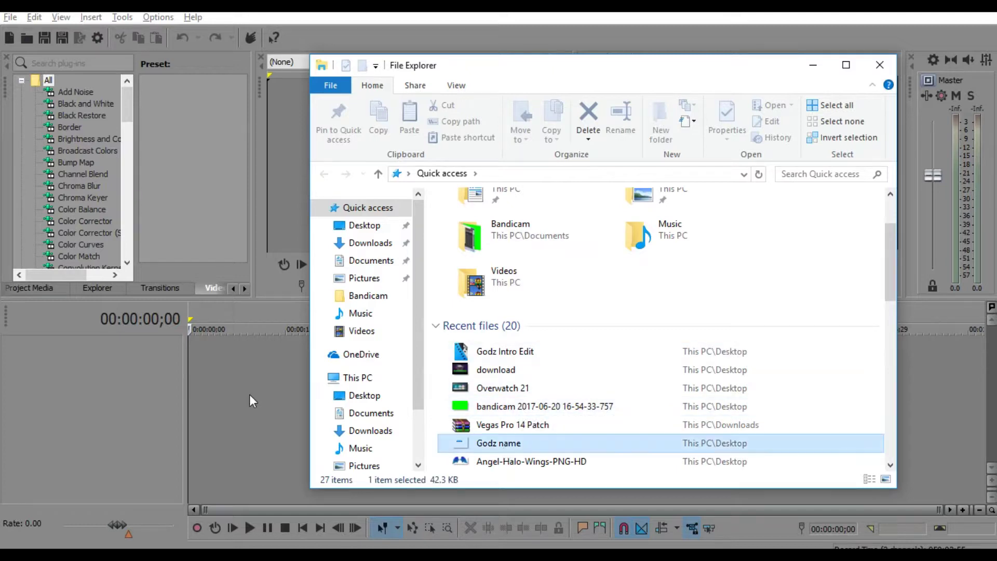
drag(499, 447, 190, 358)
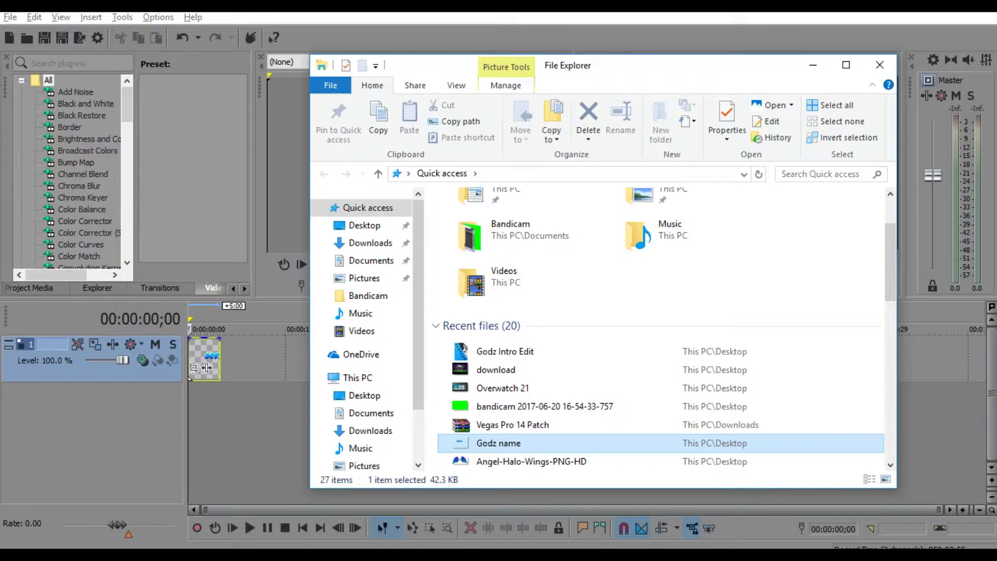
drag(746, 73, 752, 116)
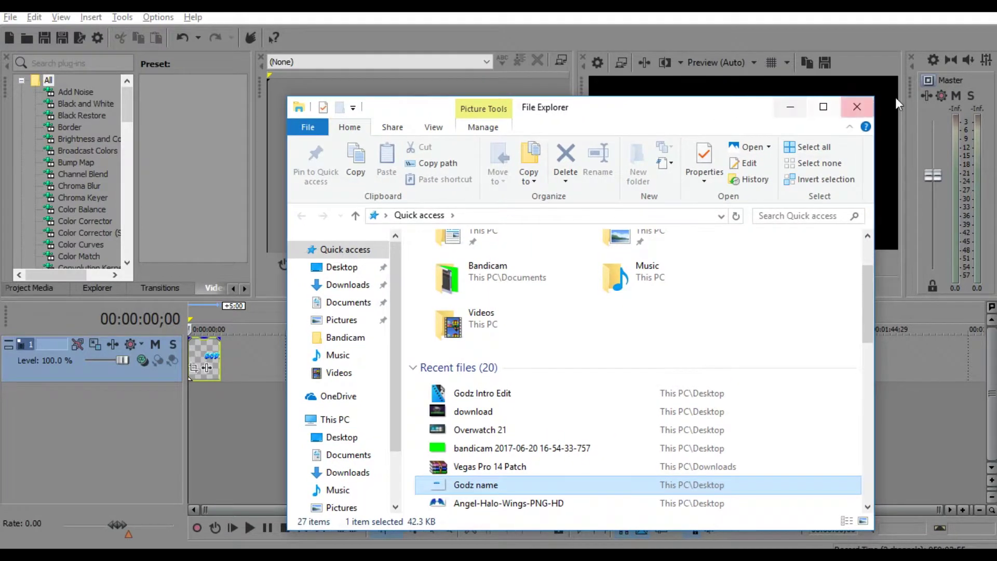
click(857, 107)
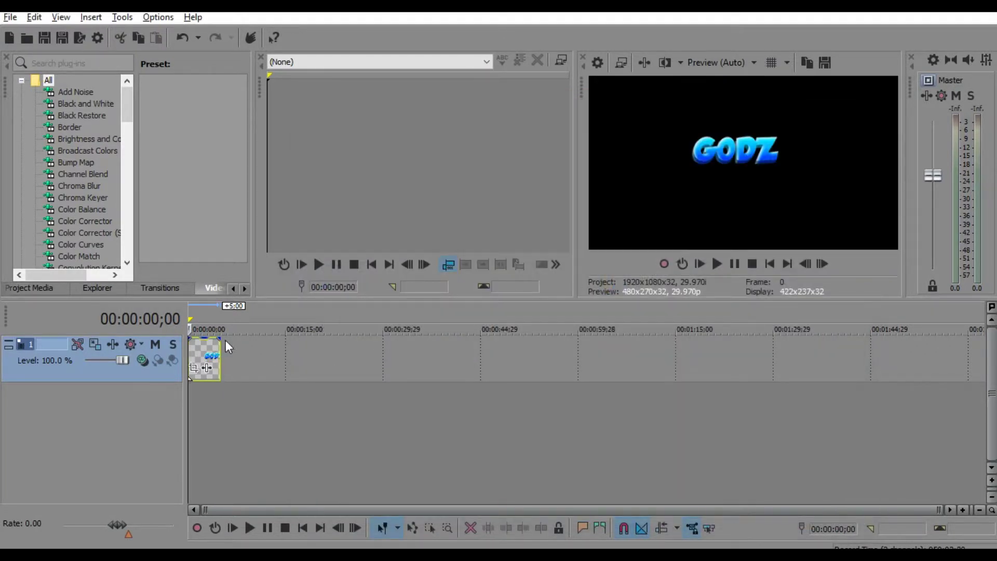
Step: Trim the end of the Godz name event so that it lasts 3 seconds
scroll(229, 348, up, 5)
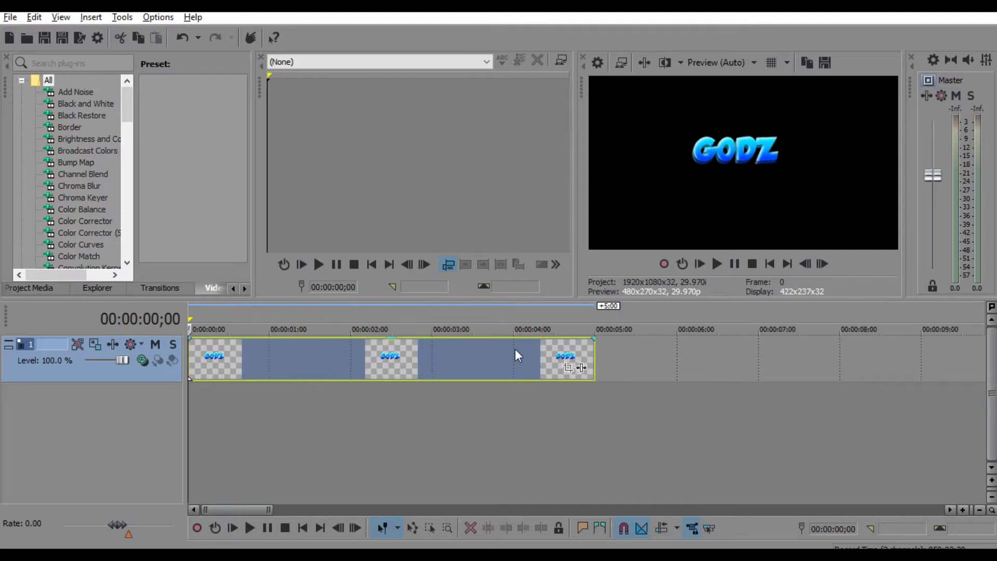
scroll(516, 350, down, 2)
scroll(451, 355, up, 2)
drag(596, 355, 433, 358)
scroll(360, 380, up, 1)
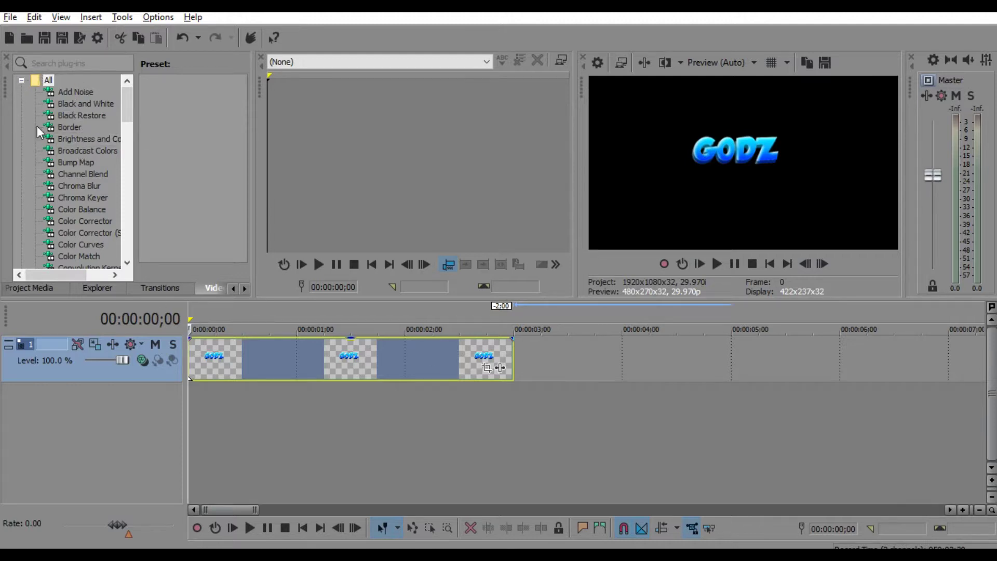
Step: Add a Solid Color media event with the Green preset on a new track beneath the logo, keeping its default settings
click(244, 289)
click(244, 289)
click(182, 289)
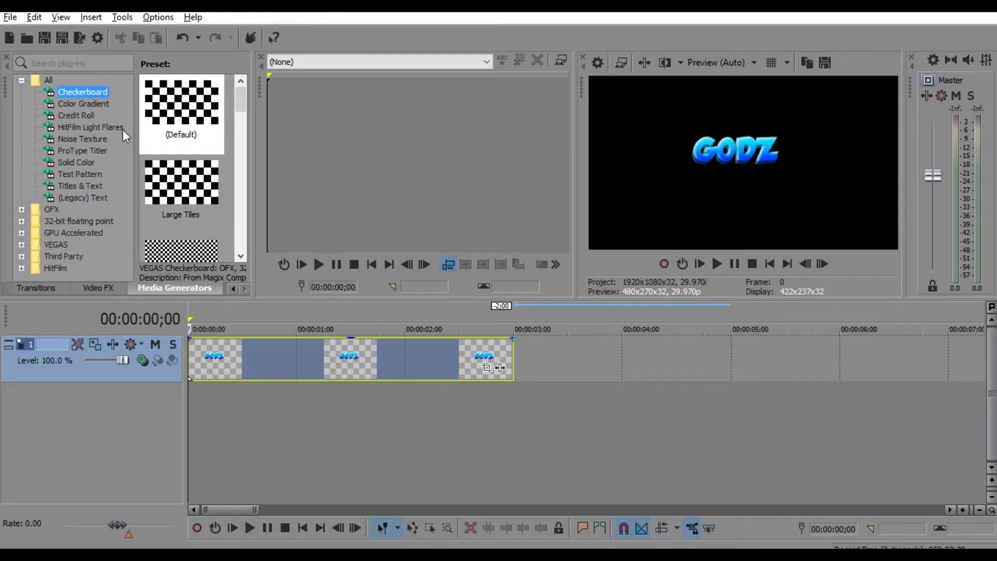
click(81, 164)
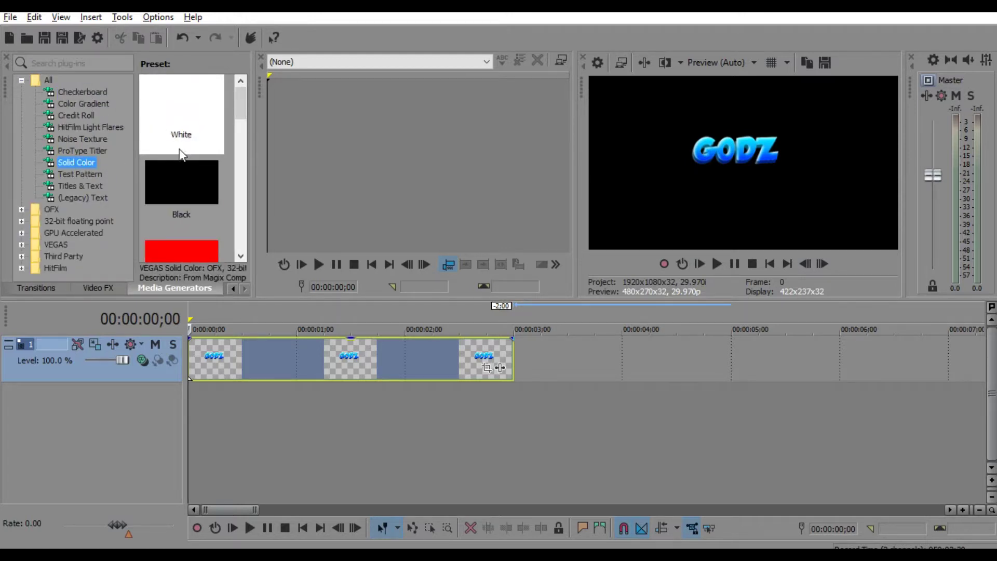
scroll(185, 148, down, 7)
scroll(185, 149, up, 4)
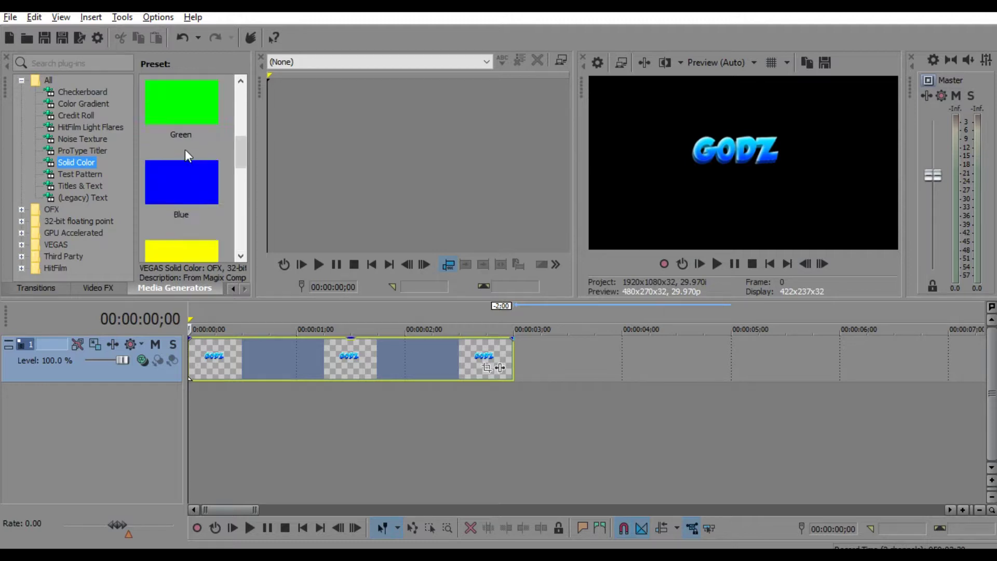
drag(180, 161, 193, 376)
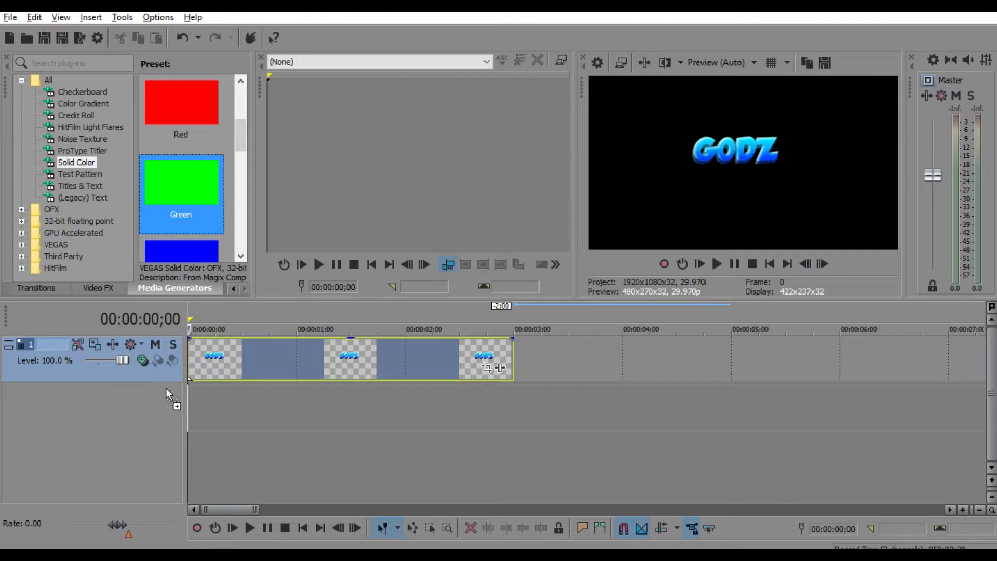
drag(268, 355, 267, 354)
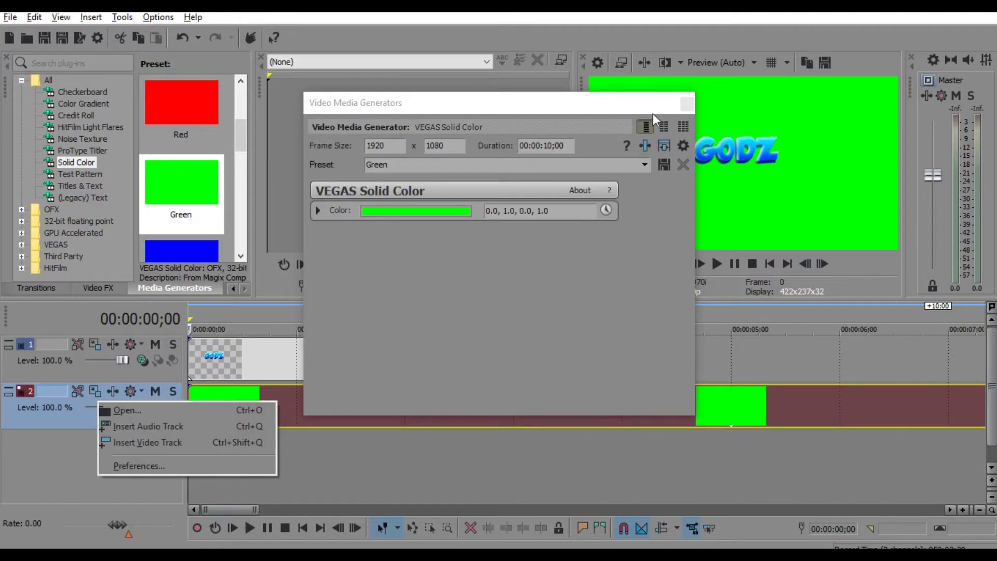
drag(646, 101, 544, 123)
click(589, 123)
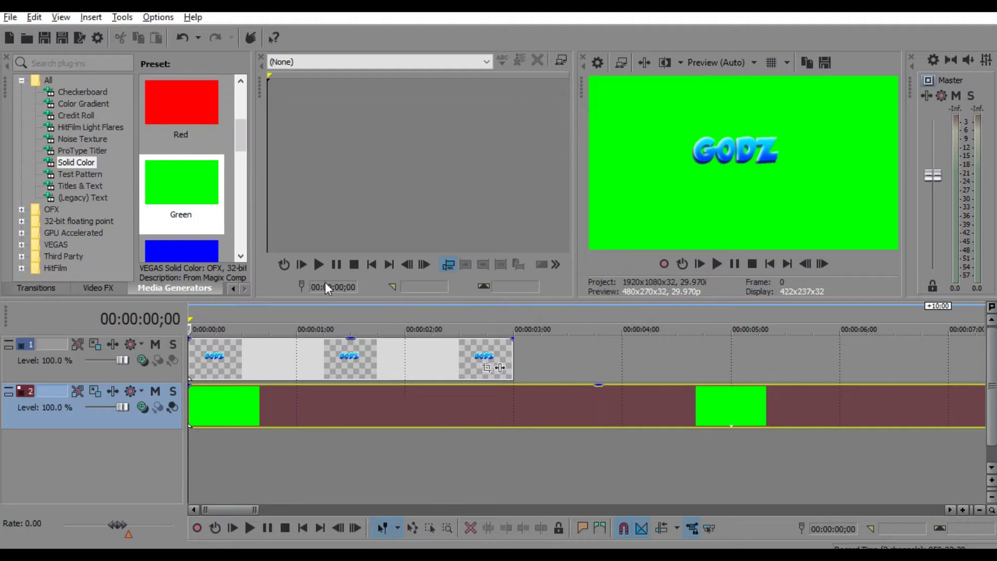
Step: Trim the green background event to 3 seconds so that it ends with the logo event
scroll(594, 422, down, 6)
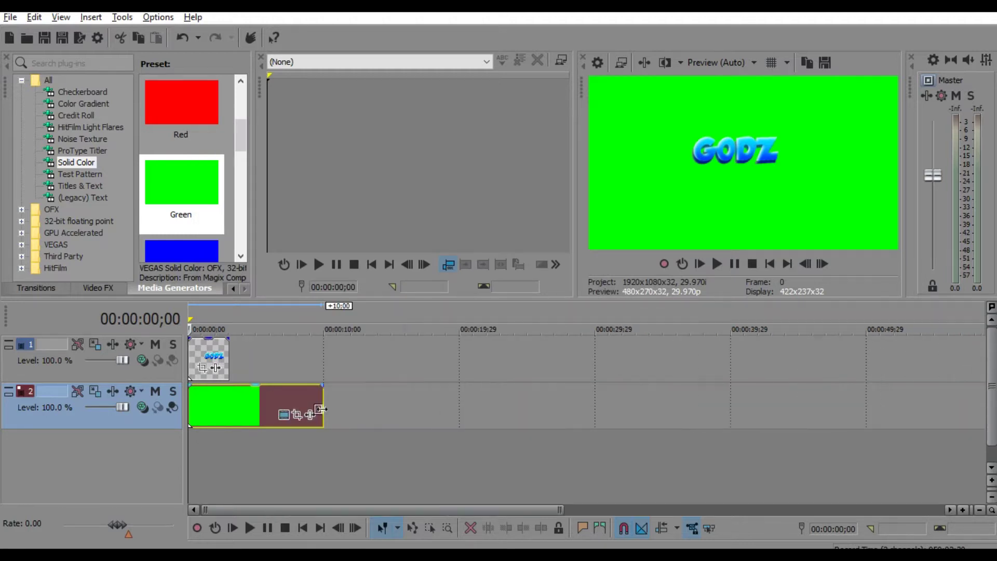
drag(322, 401, 229, 401)
scroll(196, 379, up, 8)
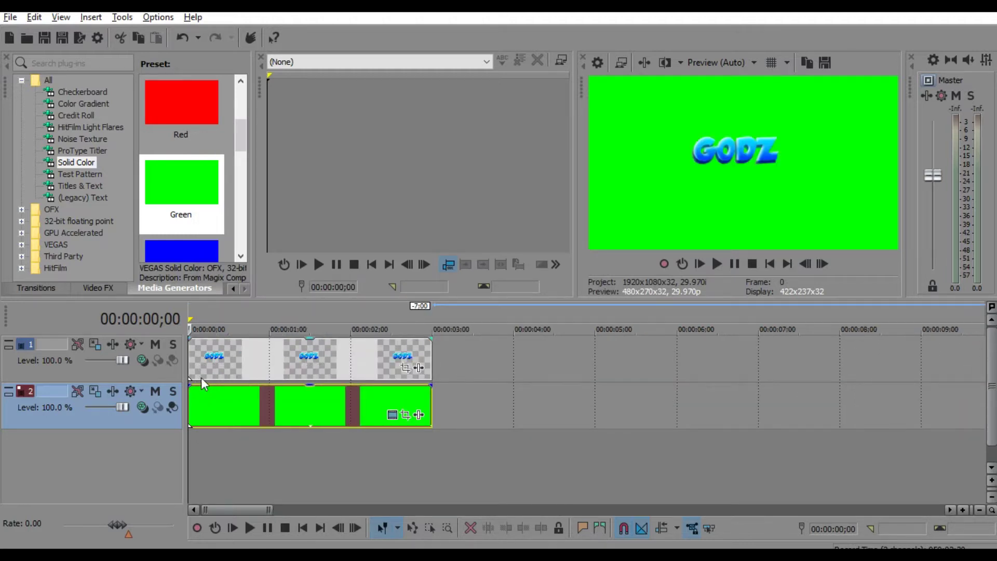
scroll(536, 312, down, 2)
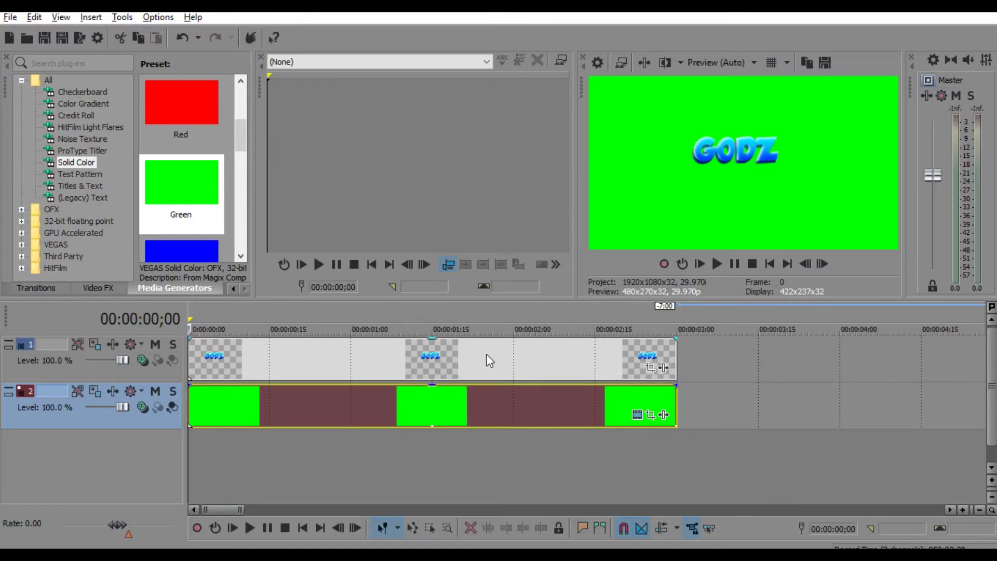
scroll(487, 354, down, 1)
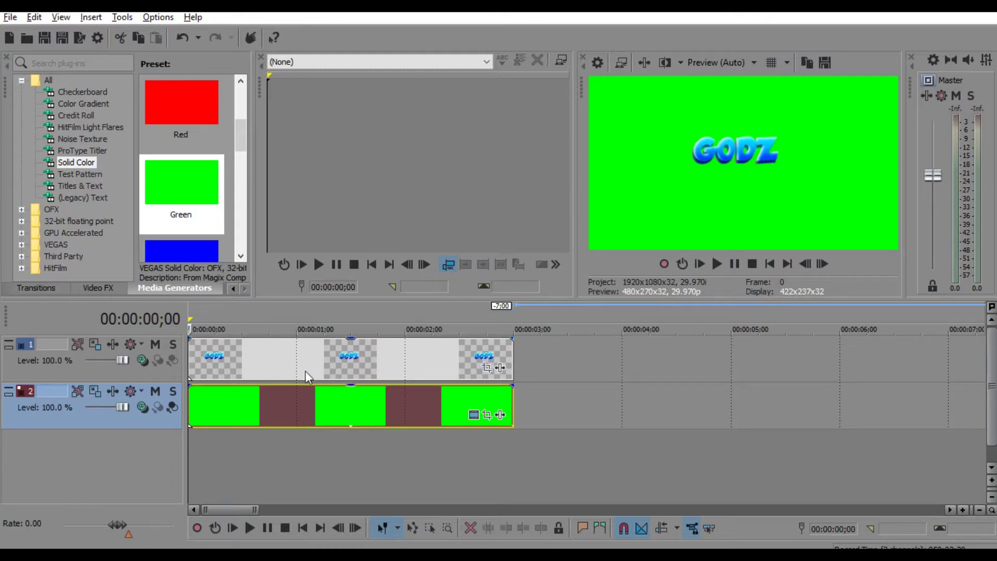
Step: Open Pan/Crop for the Godz name event and enlarge its crop frame to 6,400 by 4,800 at the start
click(489, 370)
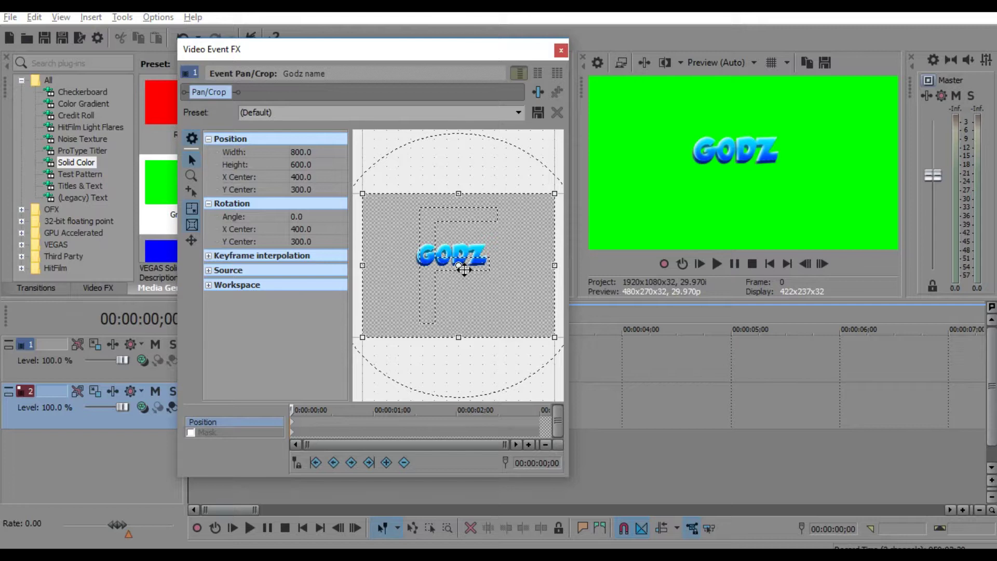
scroll(501, 265, down, 5)
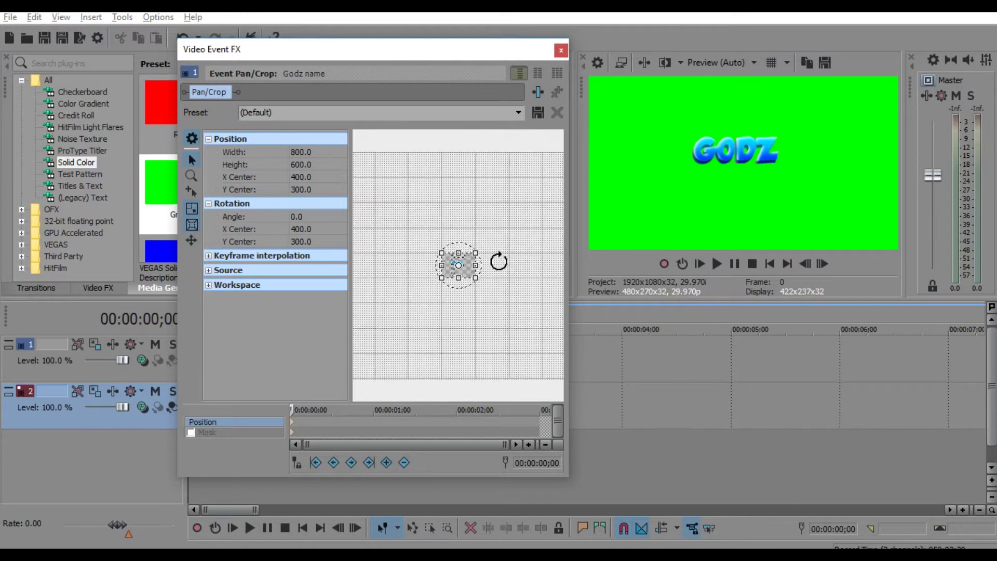
scroll(499, 260, down, 5)
drag(453, 267, 303, 358)
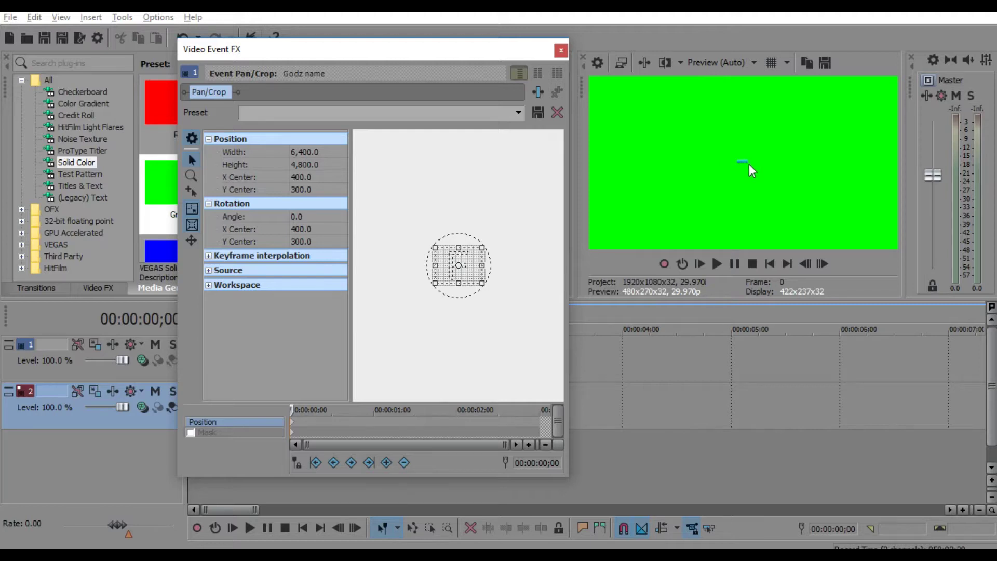
scroll(362, 391, up, 1)
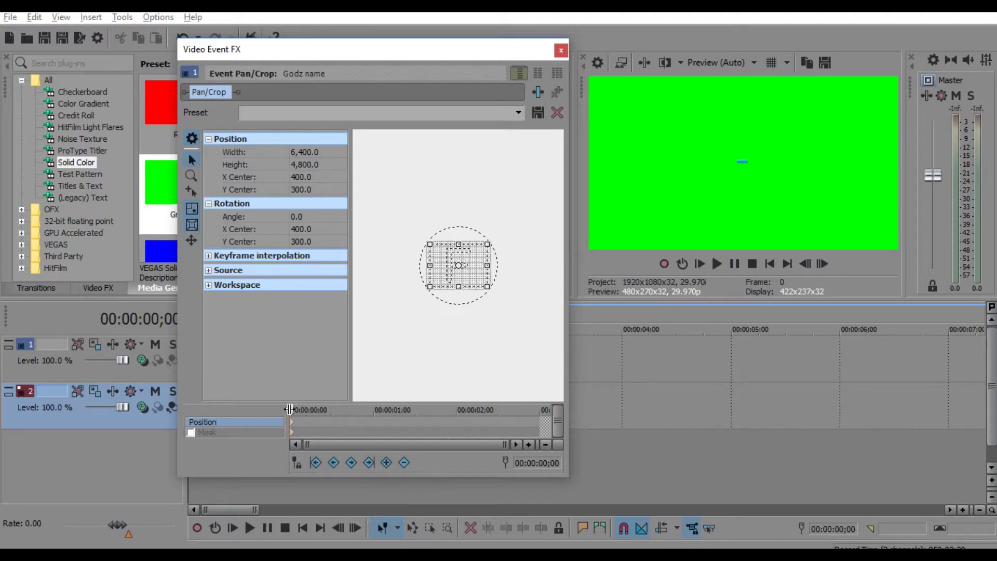
Step: Add a position keyframe at 00:00:00;15 and shrink the crop frame around the logo to about 358 by 269
drag(290, 409, 329, 402)
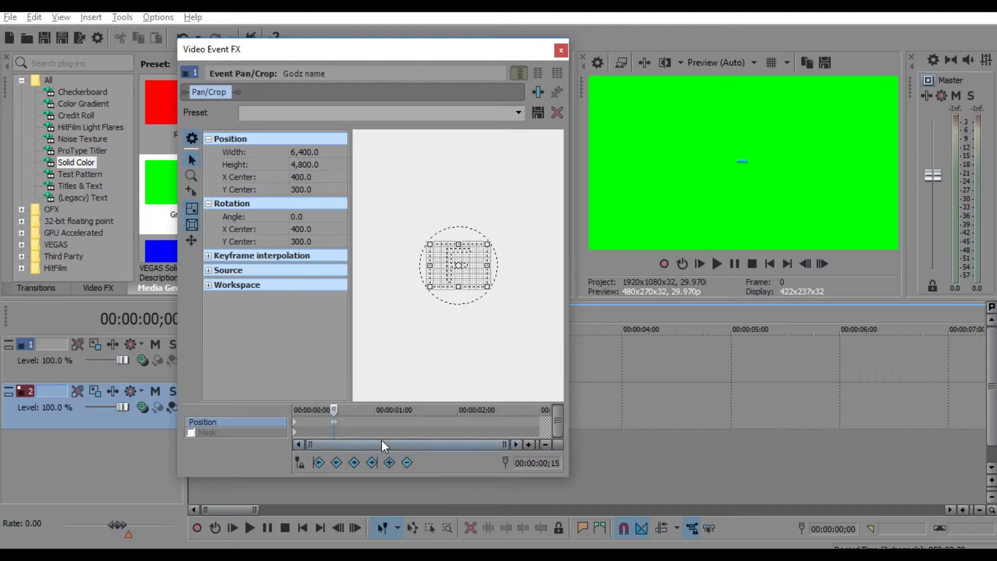
drag(430, 244, 438, 264)
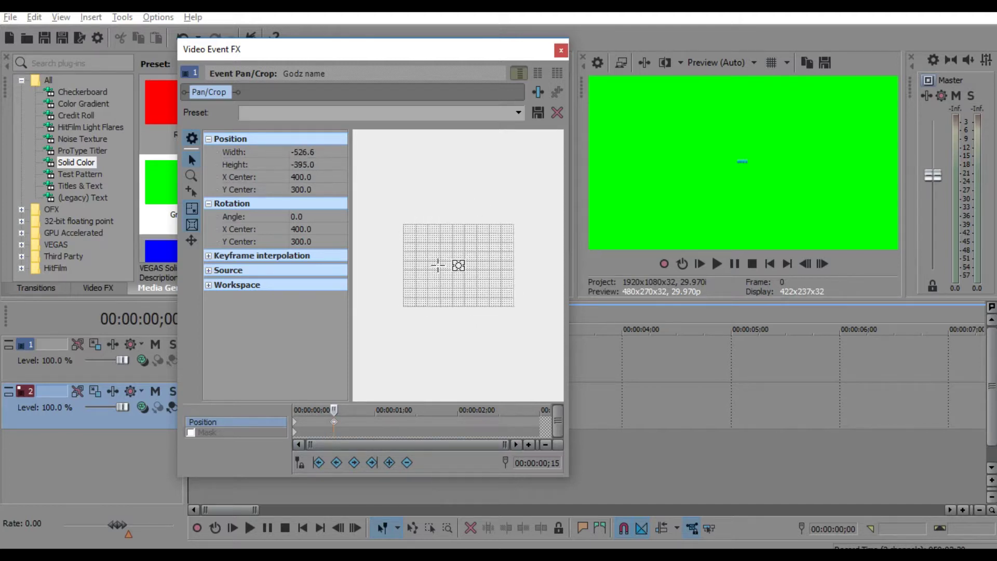
scroll(438, 265, up, 4)
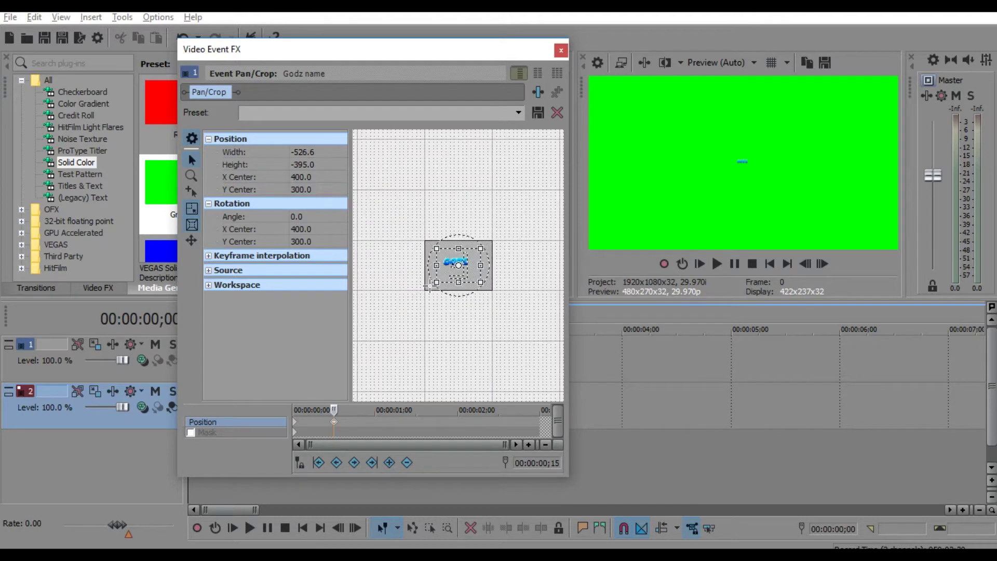
drag(435, 285, 465, 268)
scroll(486, 241, up, 3)
drag(402, 305, 457, 272)
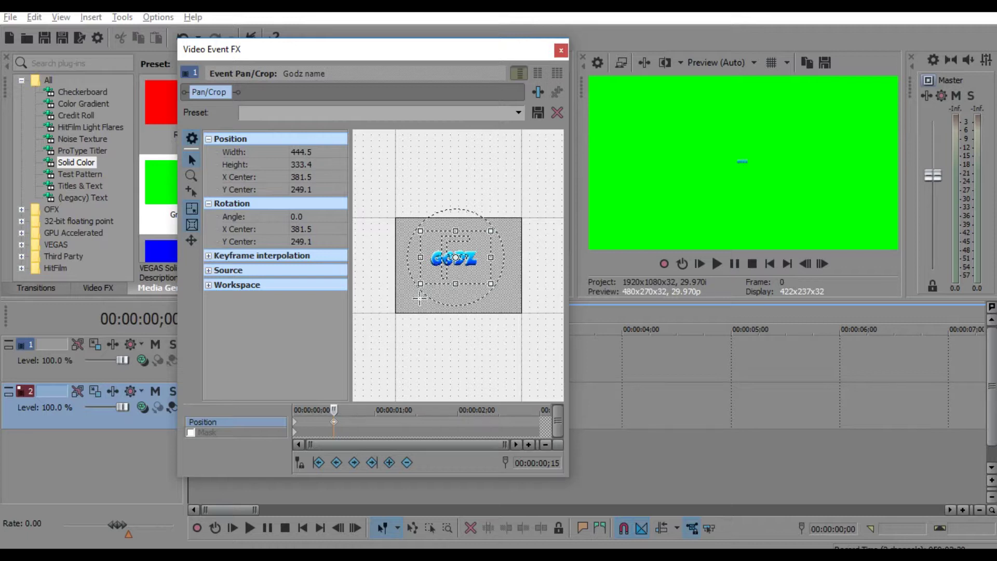
drag(417, 286, 427, 280)
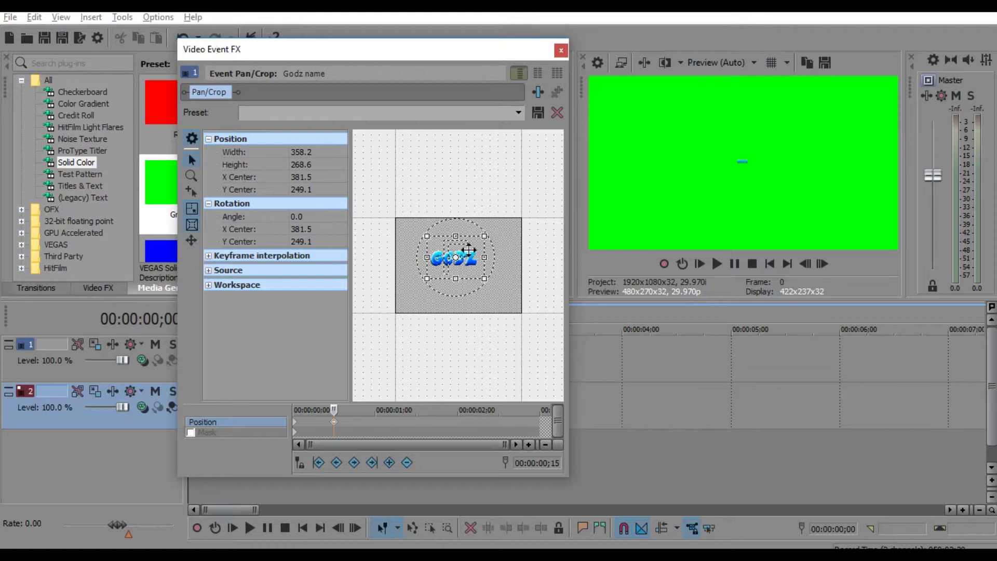
Step: Add a position keyframe at 00:00:00;20, enlarge the crop frame to about 608 by 456, and close Pan/Crop
drag(334, 410, 344, 409)
double_click(347, 423)
drag(424, 279, 407, 295)
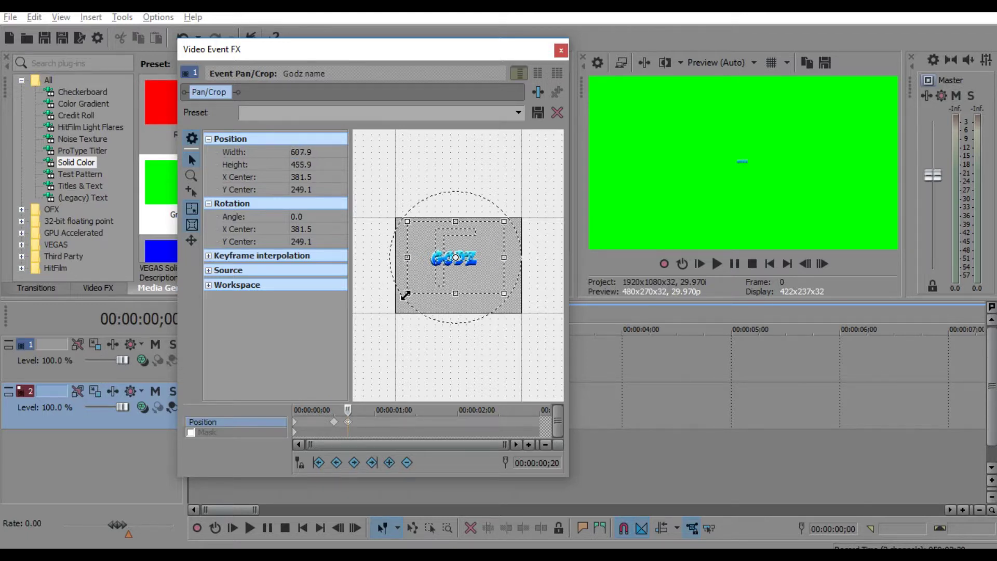
click(561, 51)
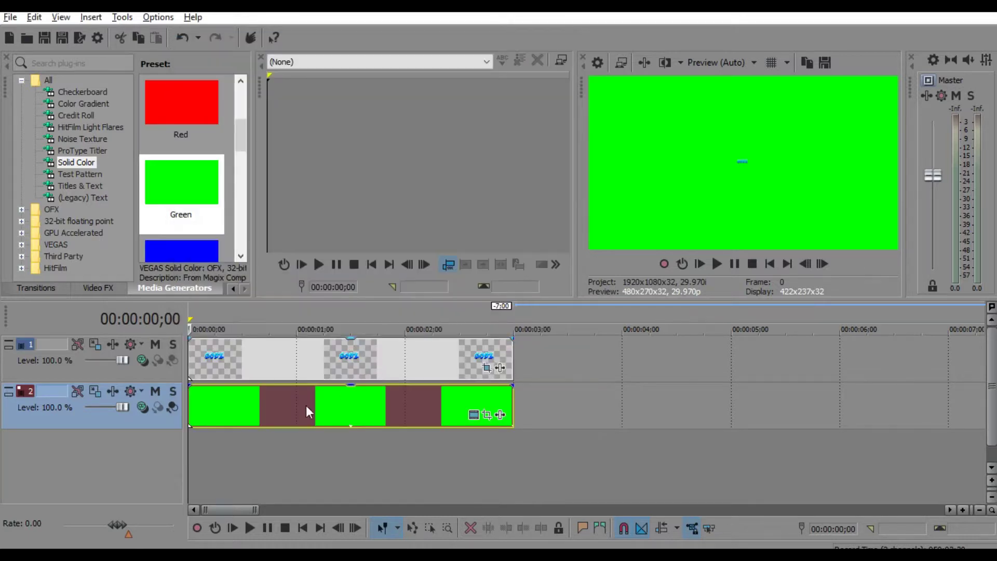
Step: Play the timeline from the start several times to check the logo's zoom animation
click(189, 441)
drag(204, 329, 189, 330)
key(space)
key(space)
key(space)
key(space)
key(space)
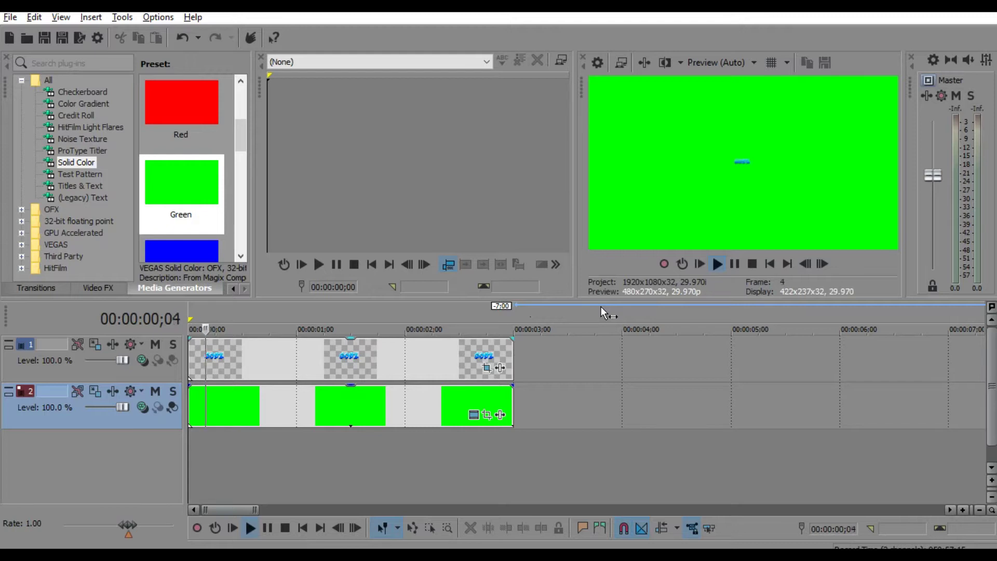
click(736, 265)
drag(399, 328, 189, 329)
key(space)
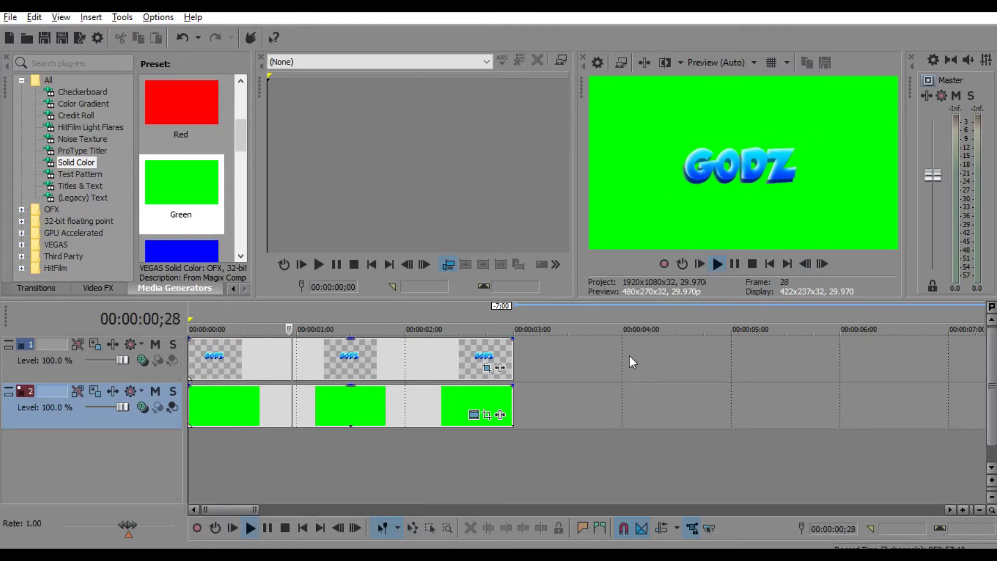
key(space)
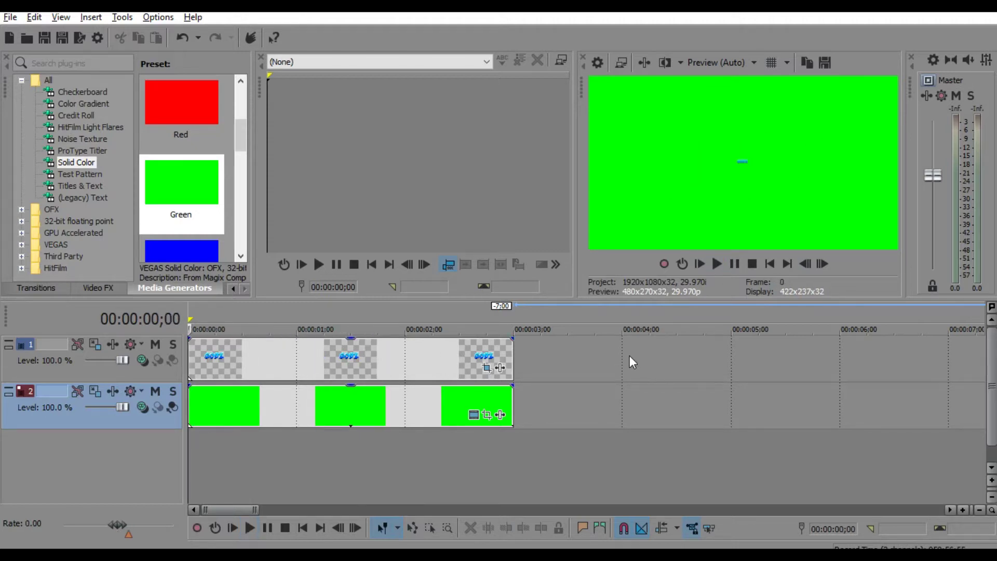
Step: Enable masking for the Godz name event and draw a narrow rectangular mask beside the G at a 00:00:01;15 keyframe
click(487, 368)
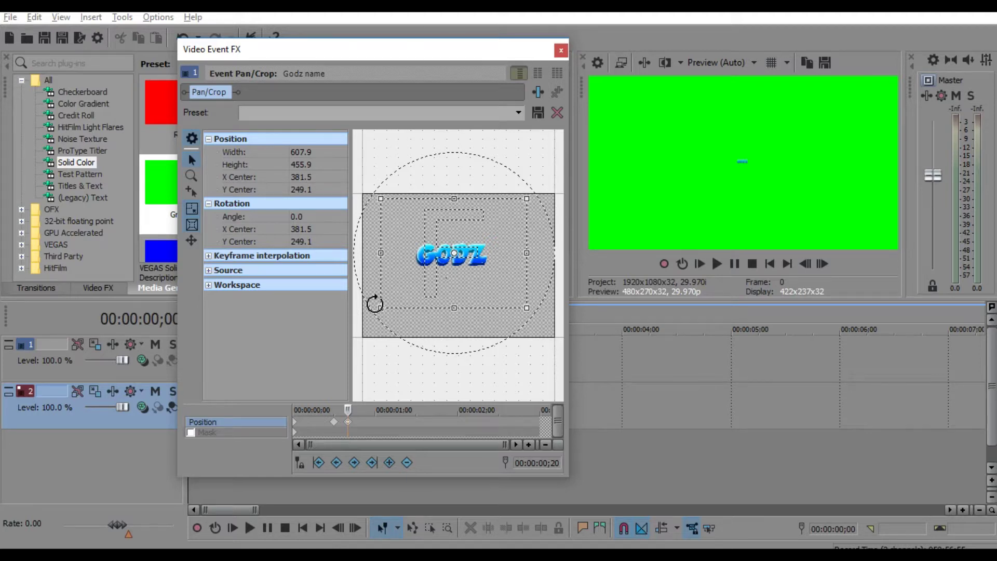
click(190, 434)
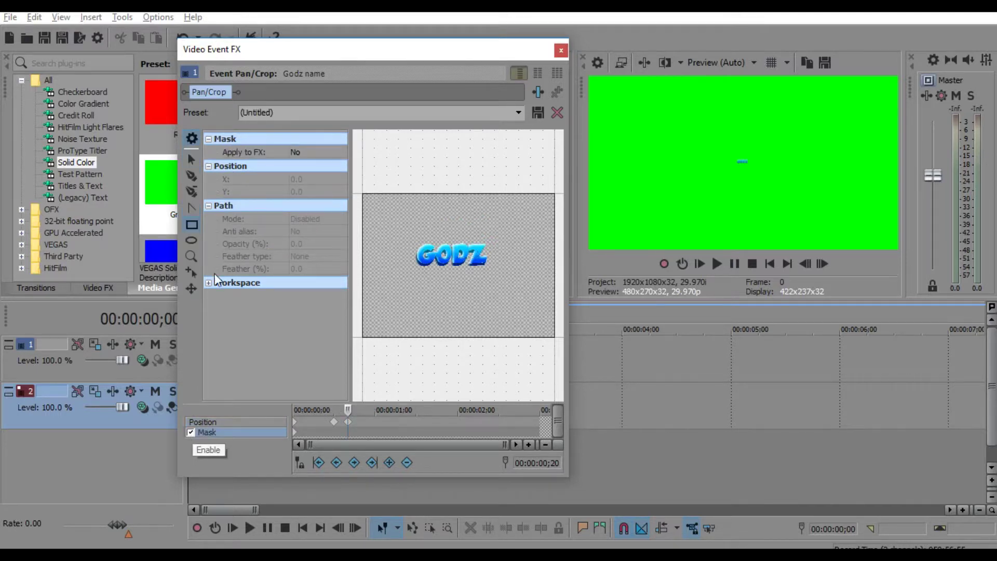
click(191, 226)
drag(346, 409, 415, 427)
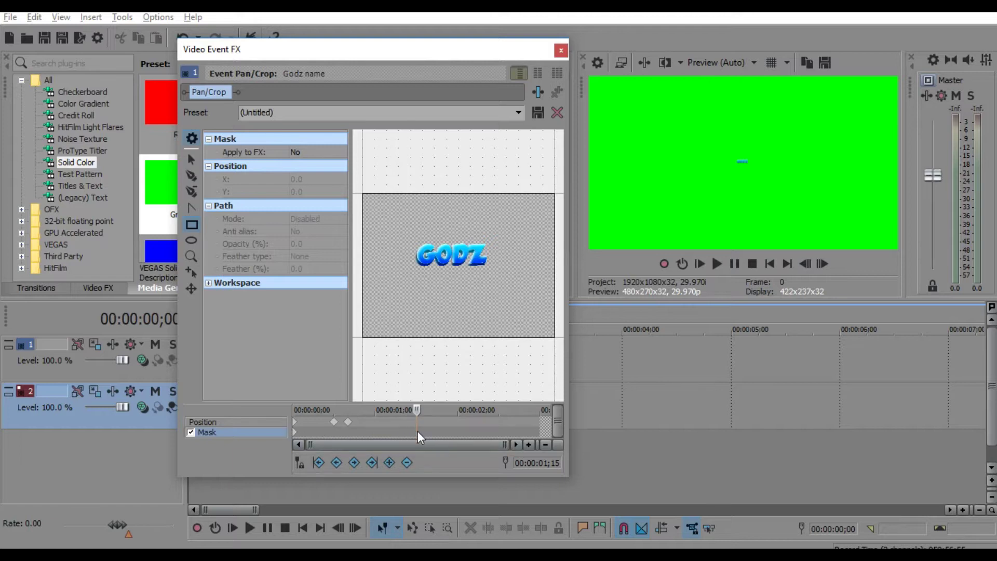
double_click(418, 432)
drag(430, 412, 475, 411)
drag(477, 411, 414, 404)
drag(387, 230, 408, 248)
click(148, 416)
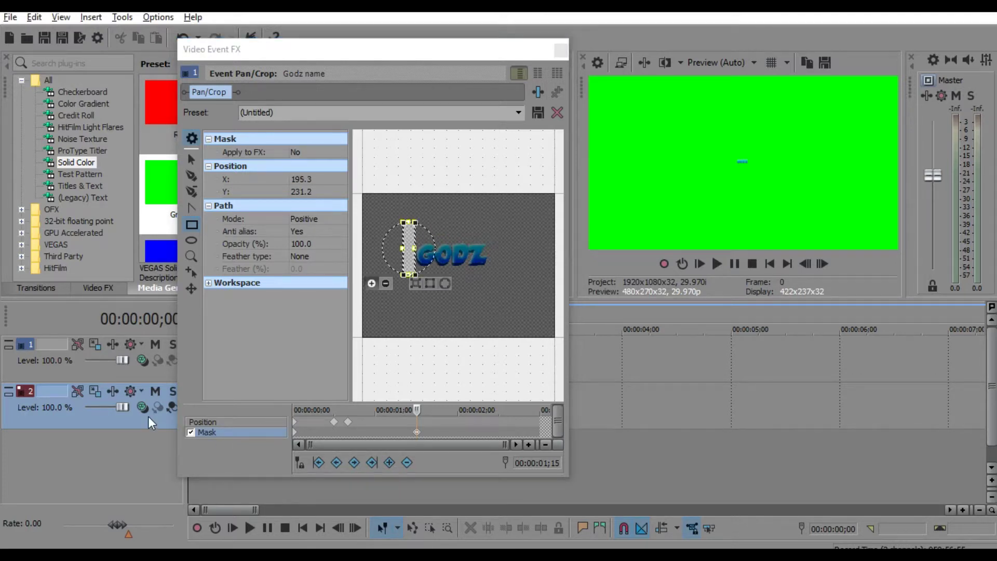
Step: Close Pan/Crop, play the intro from the start, and check the masked logo at 1 second
click(561, 49)
key(space)
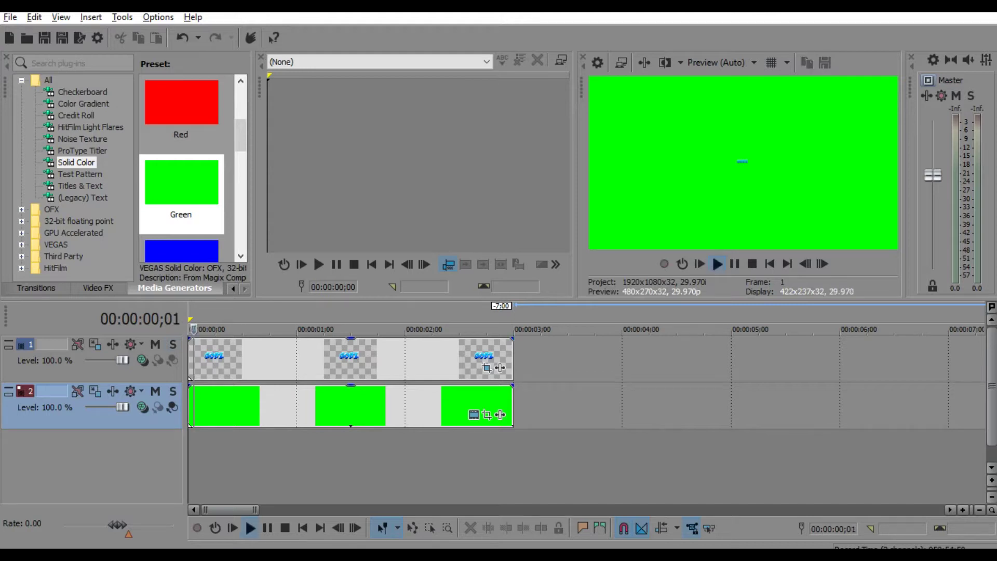
drag(469, 330, 296, 329)
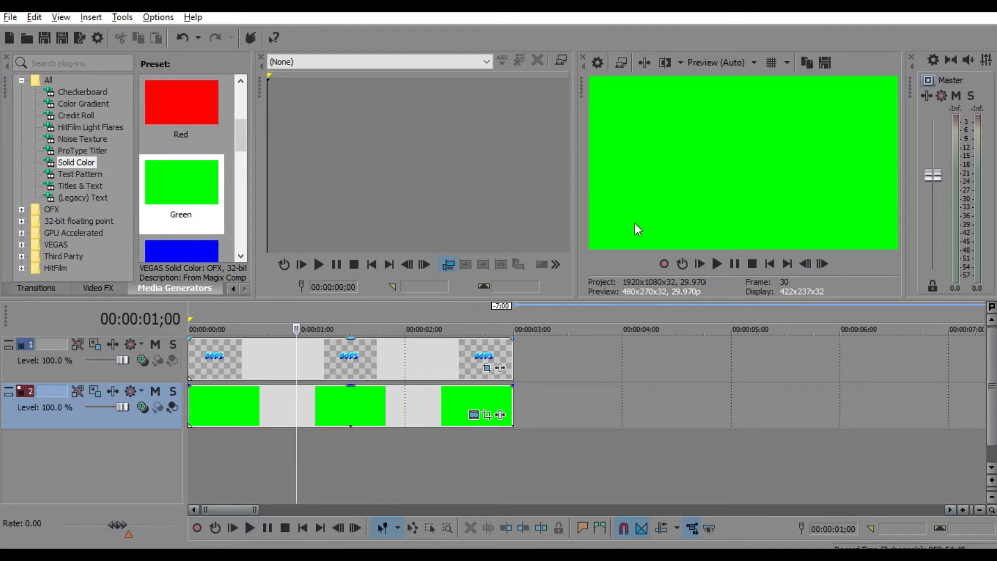
Step: Slant the rectangular mask into a diagonal bar beside the G and add a mask keyframe at 00:00:02;08
click(486, 370)
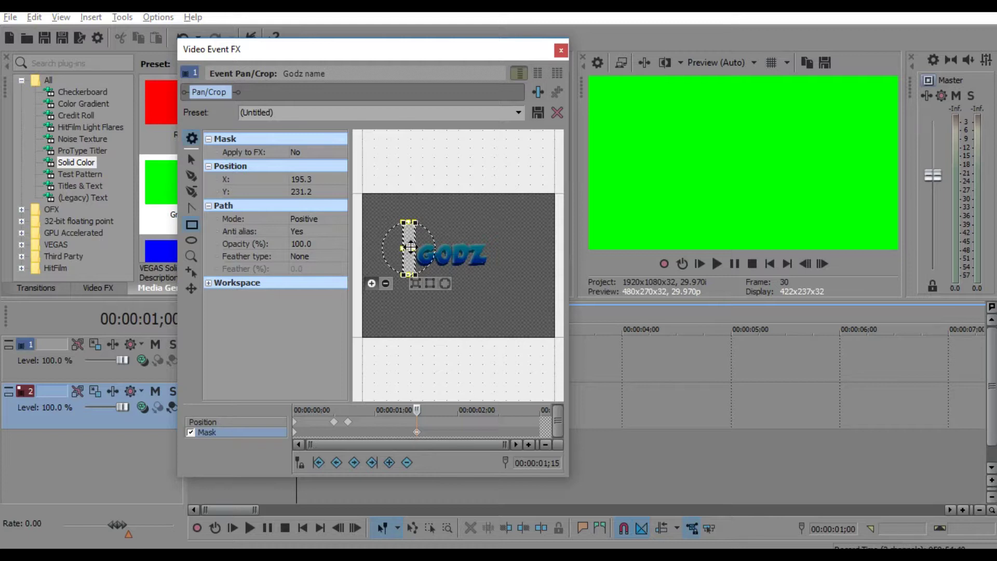
mouse_move(411, 245)
mouse_down()
mouse_move(503, 253)
mouse_move(413, 257)
mouse_move(407, 247)
mouse_move(432, 242)
mouse_move(410, 250)
mouse_move(502, 250)
mouse_move(397, 246)
mouse_up()
drag(418, 410, 482, 410)
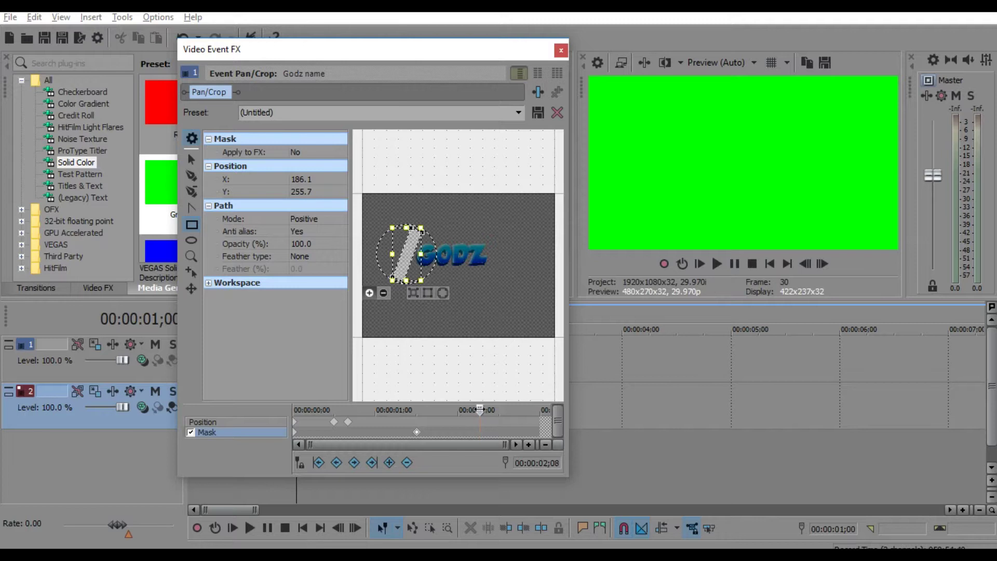
double_click(480, 430)
Step: Set the mask's feather type to Both and its feather to 8% at the 00:00:02;08 keyframe
click(309, 256)
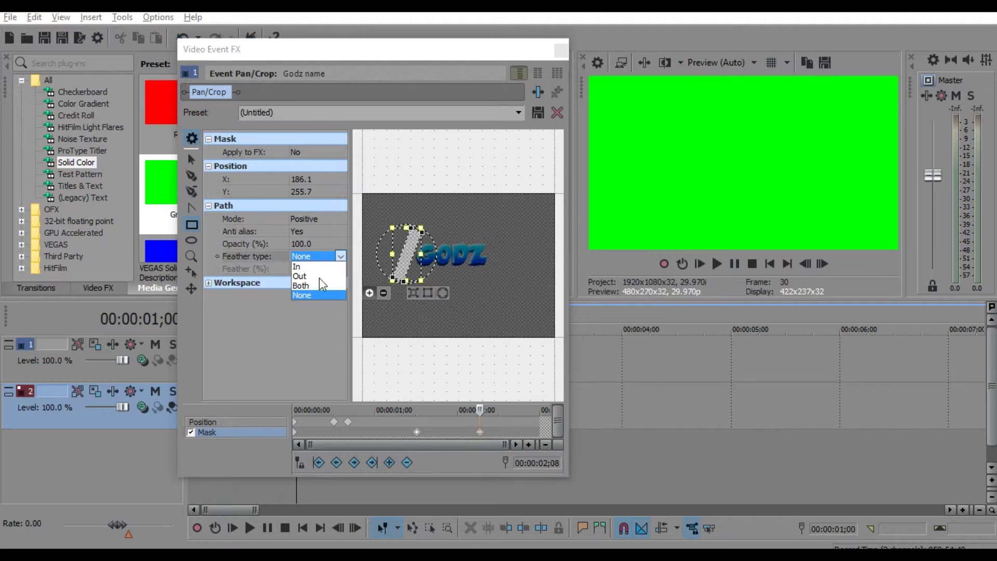
click(320, 285)
click(312, 269)
text(8)
key(Return)
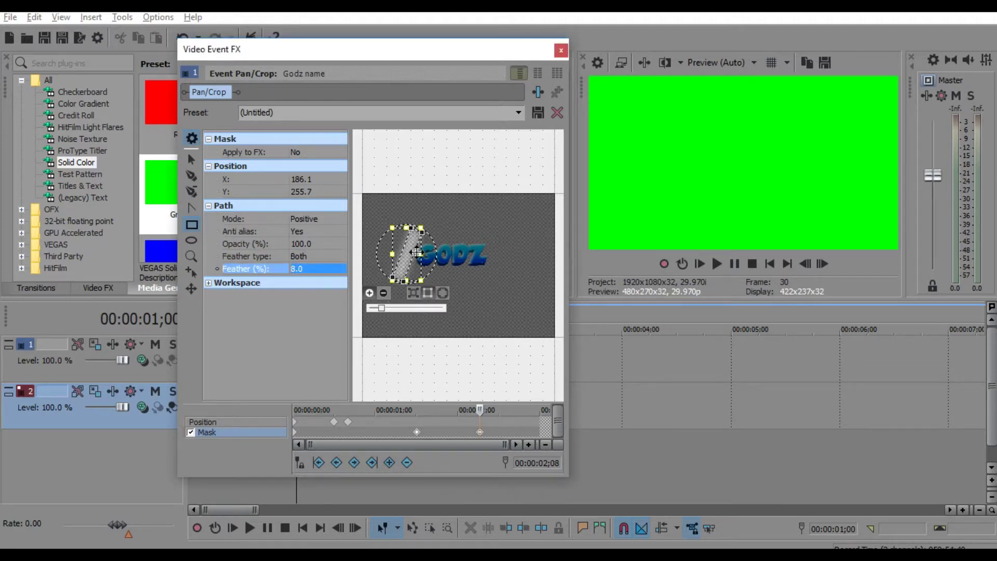
Step: Set the mask to apply to FX and adjust its position just before the G of the logo
mouse_move(411, 254)
mouse_down()
mouse_move(514, 257)
mouse_move(422, 260)
mouse_move(397, 249)
mouse_up()
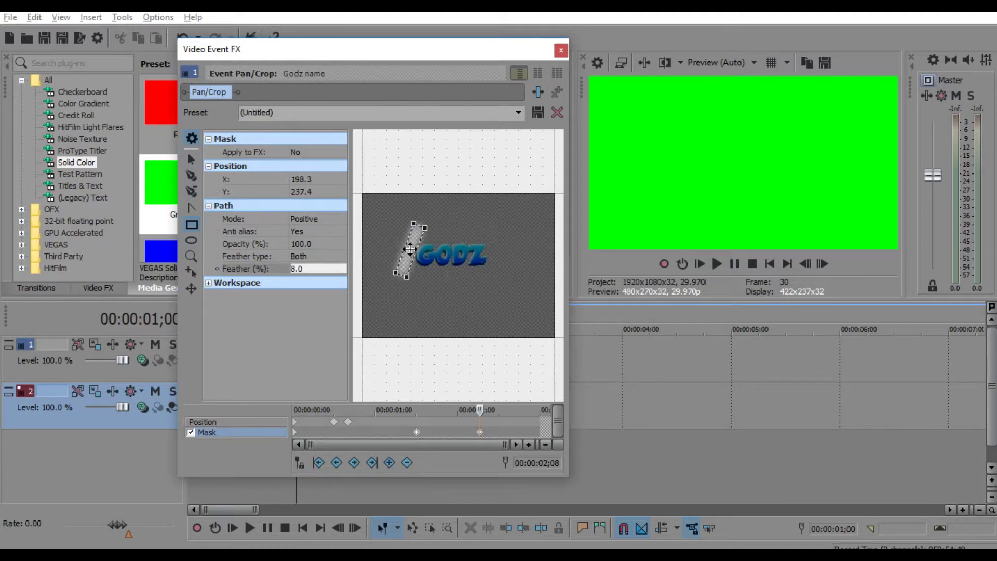
click(302, 153)
click(407, 247)
mouse_move(408, 247)
mouse_down()
mouse_move(409, 256)
mouse_move(475, 258)
mouse_move(402, 259)
mouse_up()
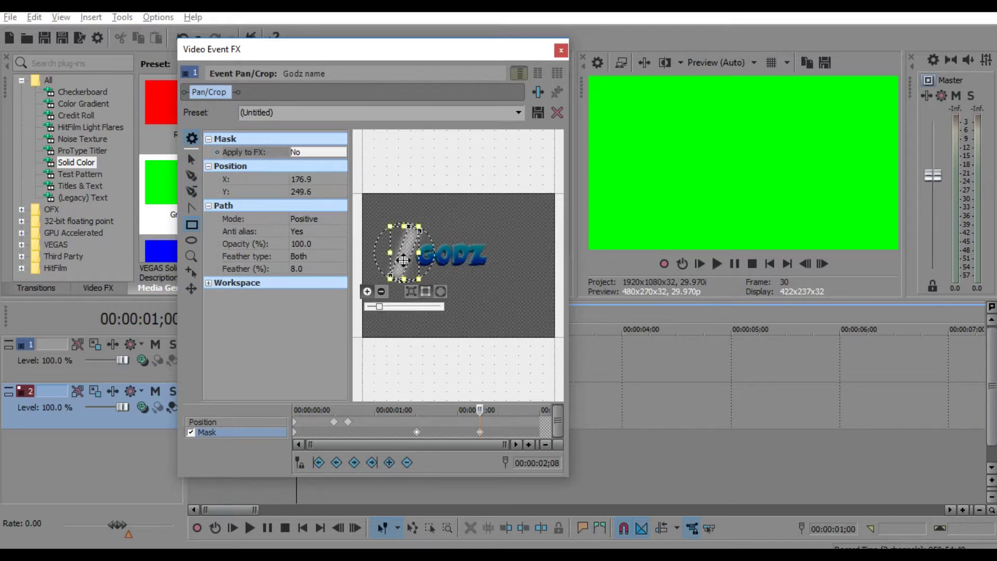
click(299, 157)
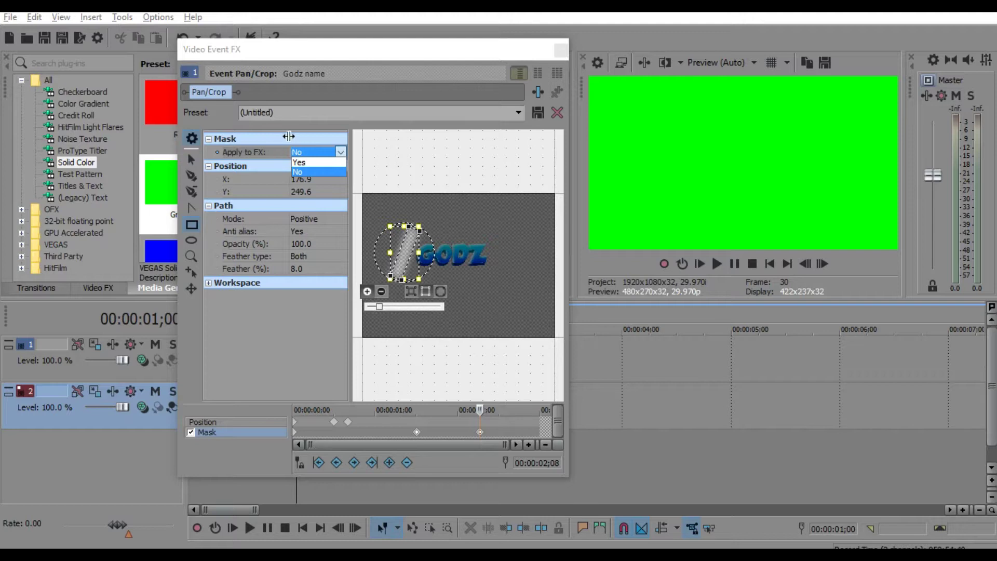
click(300, 162)
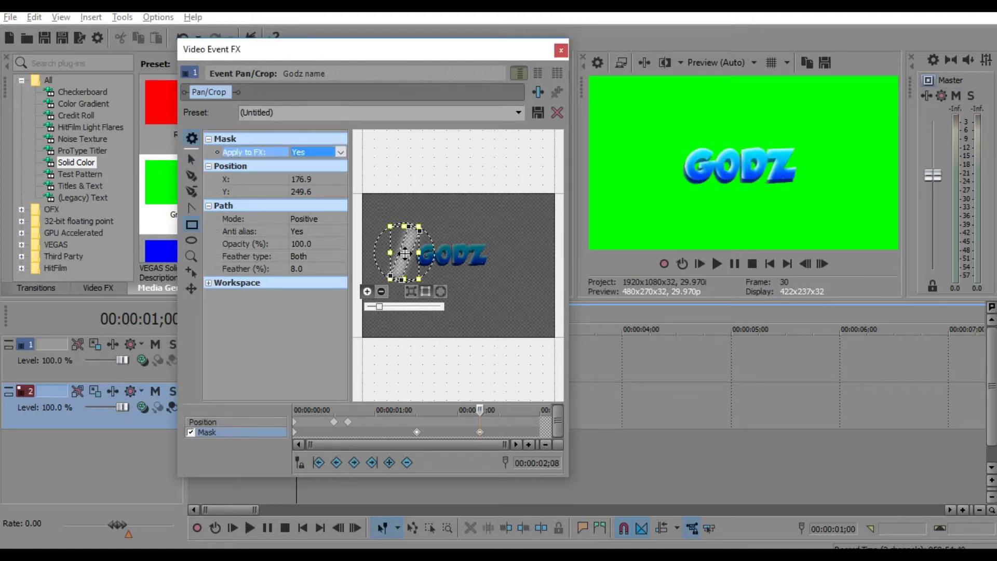
mouse_move(405, 253)
mouse_down()
mouse_move(532, 260)
mouse_move(402, 253)
mouse_move(413, 241)
mouse_up()
Step: At the 00:00:01;15 mask keyframe, set the feather type to Both and the feather to 8%
click(418, 432)
click(301, 256)
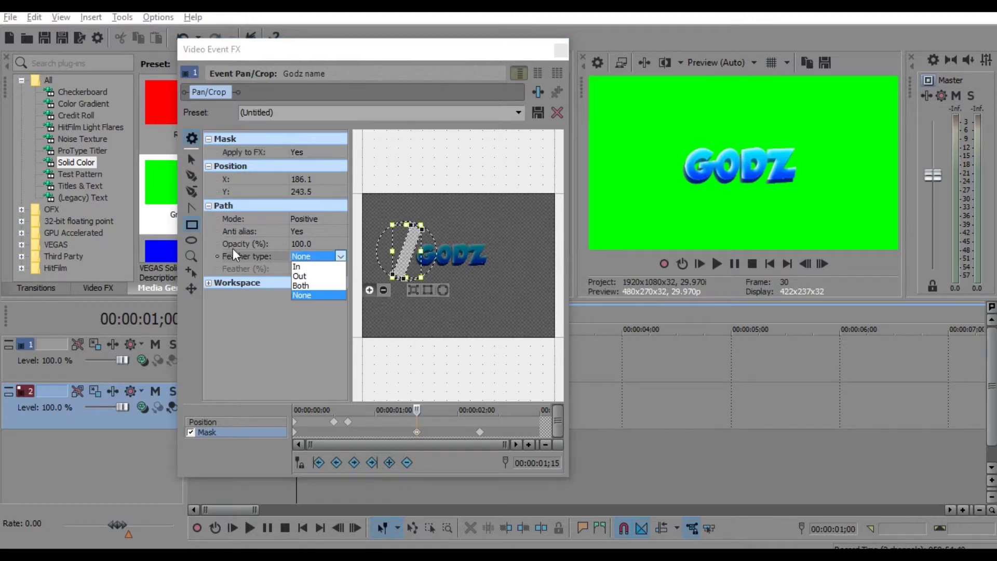
click(303, 286)
click(317, 267)
text(8)
key(Return)
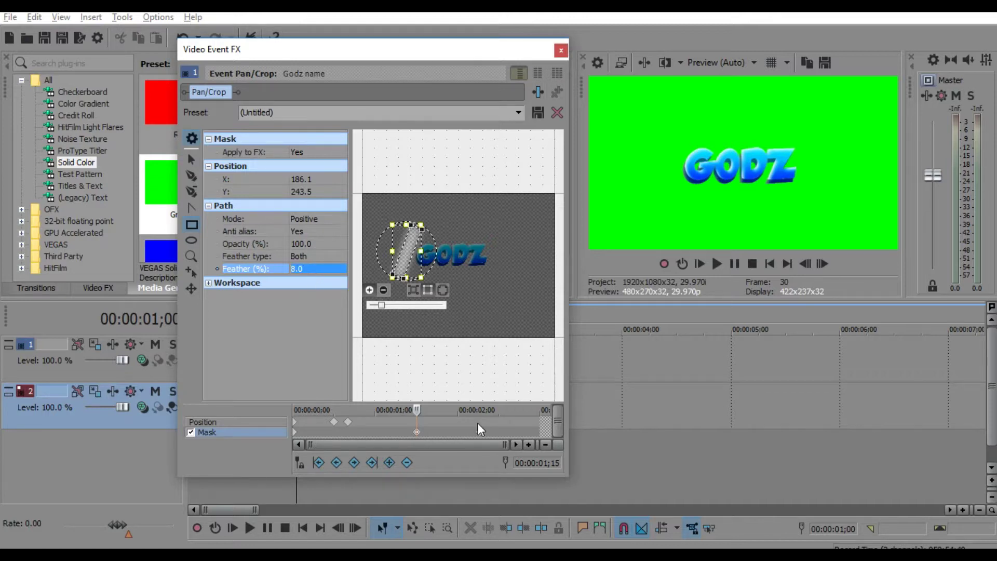
Step: Keyframe the mask at 00:00:02;08 past the Z of the logo, at about X 565, Y 268, and close Pan/Crop
drag(417, 410, 477, 410)
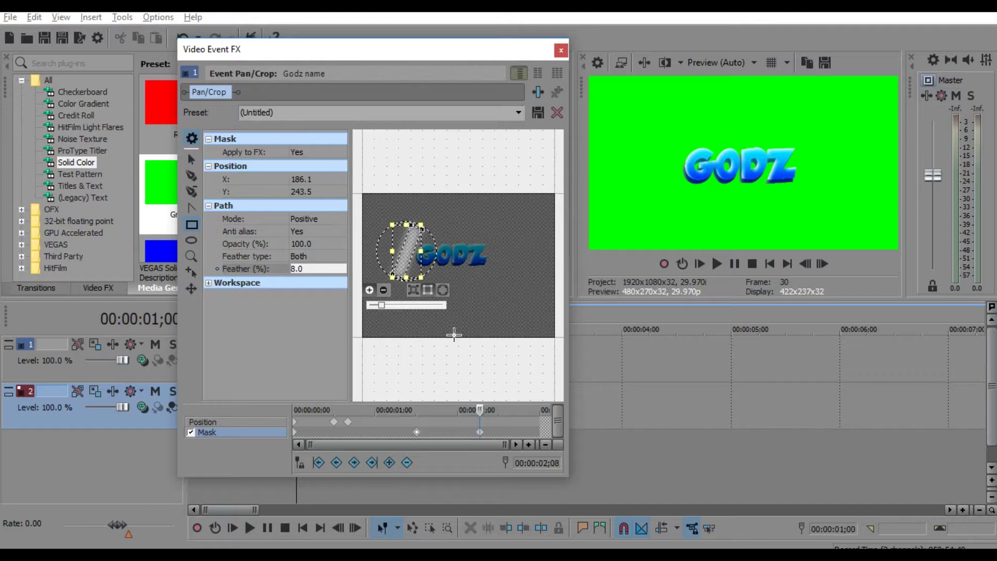
drag(405, 254, 498, 260)
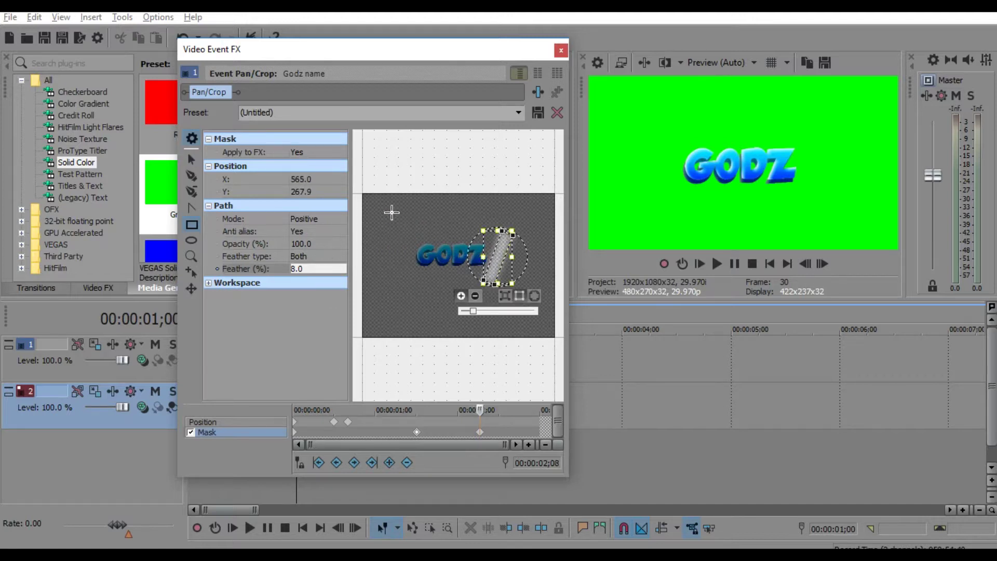
click(419, 432)
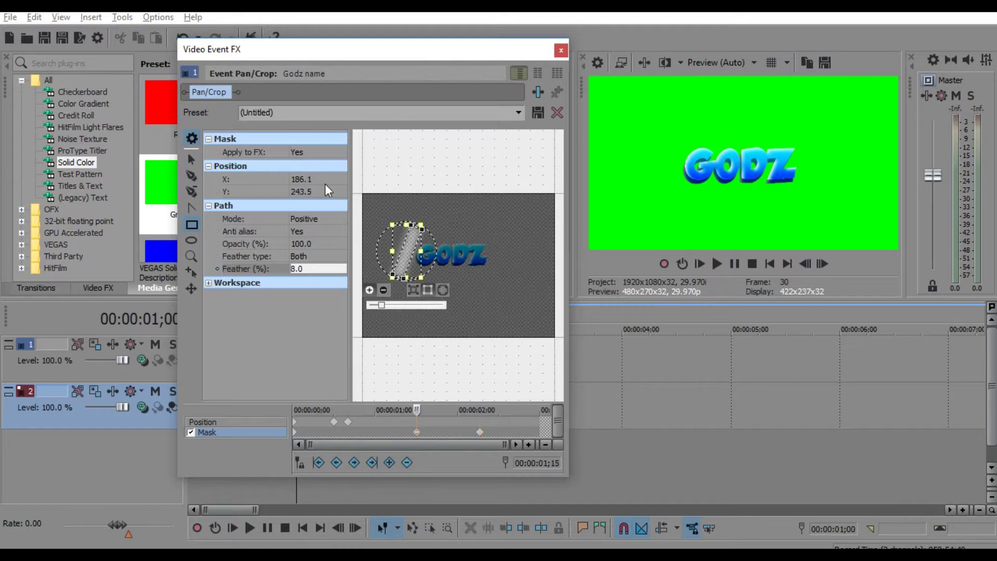
click(561, 51)
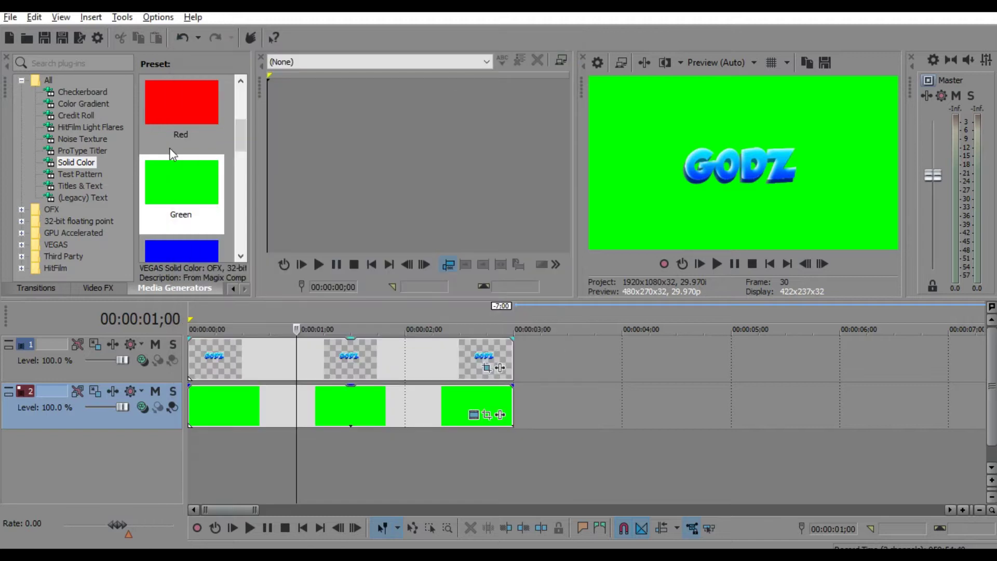
Step: Apply the Brightness and Contrast effect with the Very Bright preset to the Godz name event and raise its brightness further
click(103, 288)
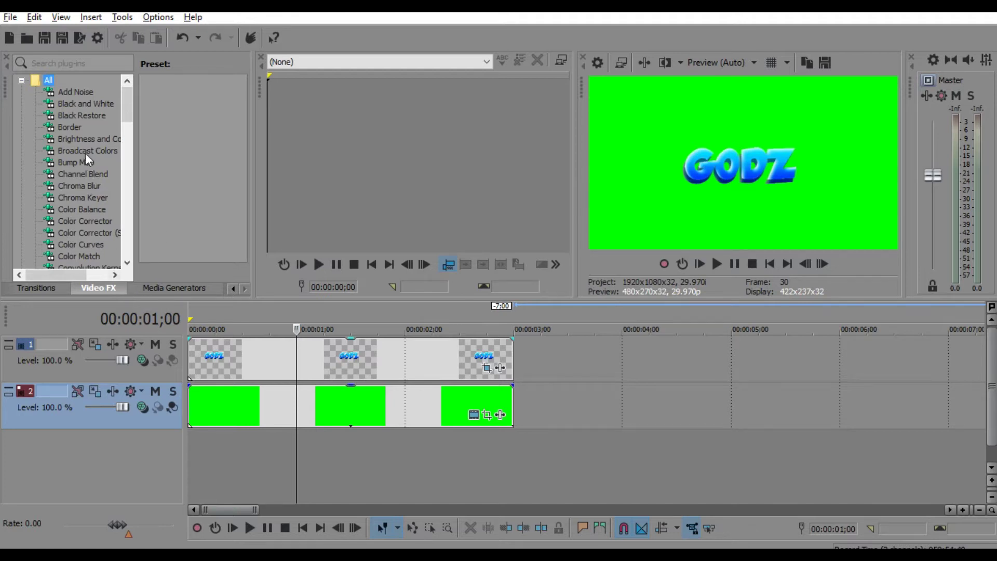
click(74, 137)
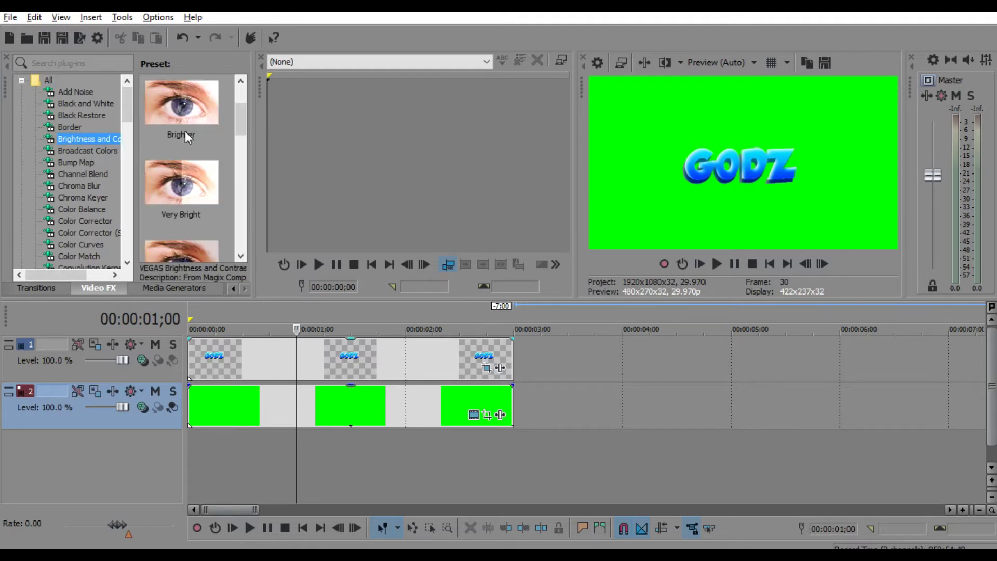
drag(183, 193, 467, 356)
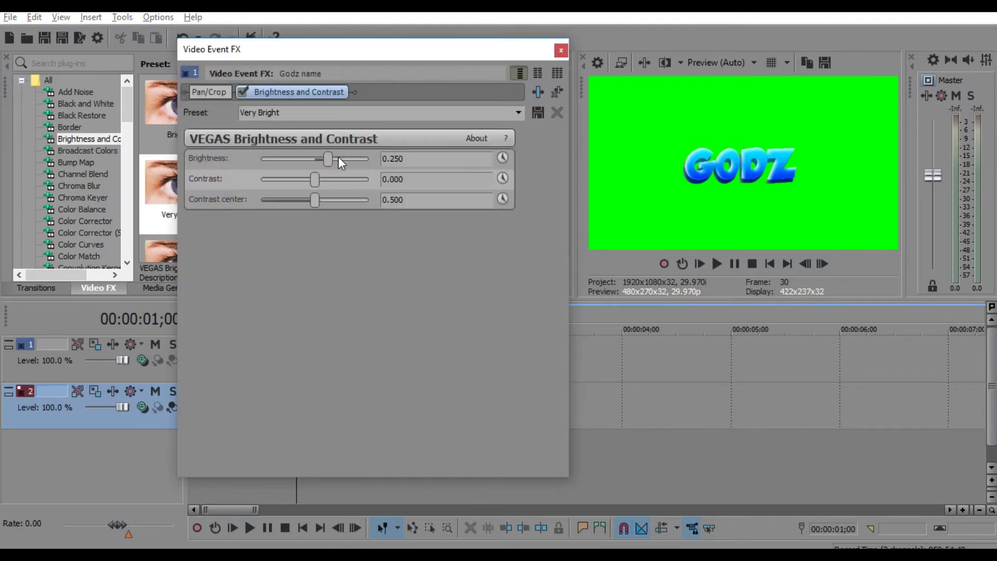
drag(328, 161, 395, 134)
click(562, 51)
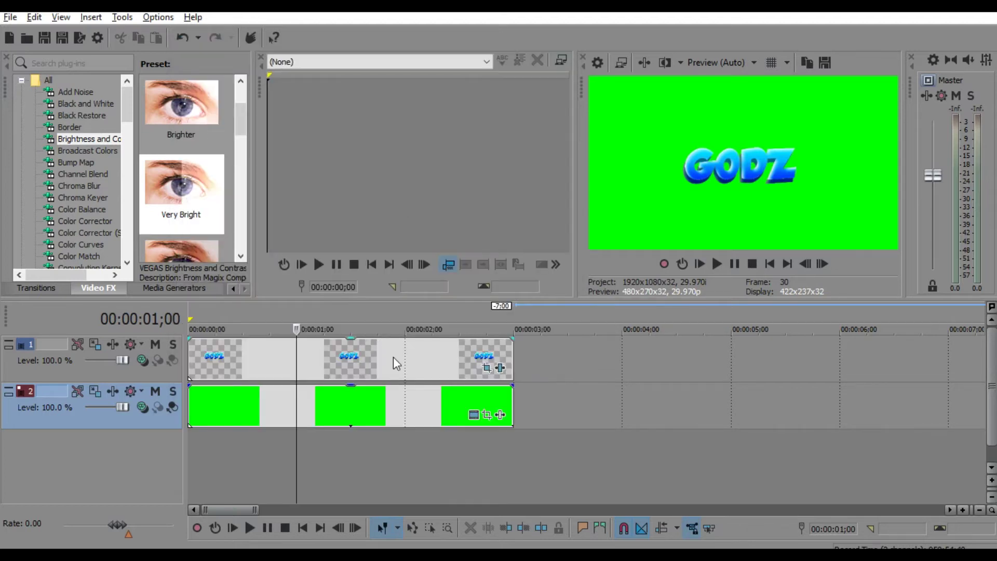
Step: Check the mask keyframes of the Godz name event in Pan/Crop and play the light sweep animation from the start
click(487, 367)
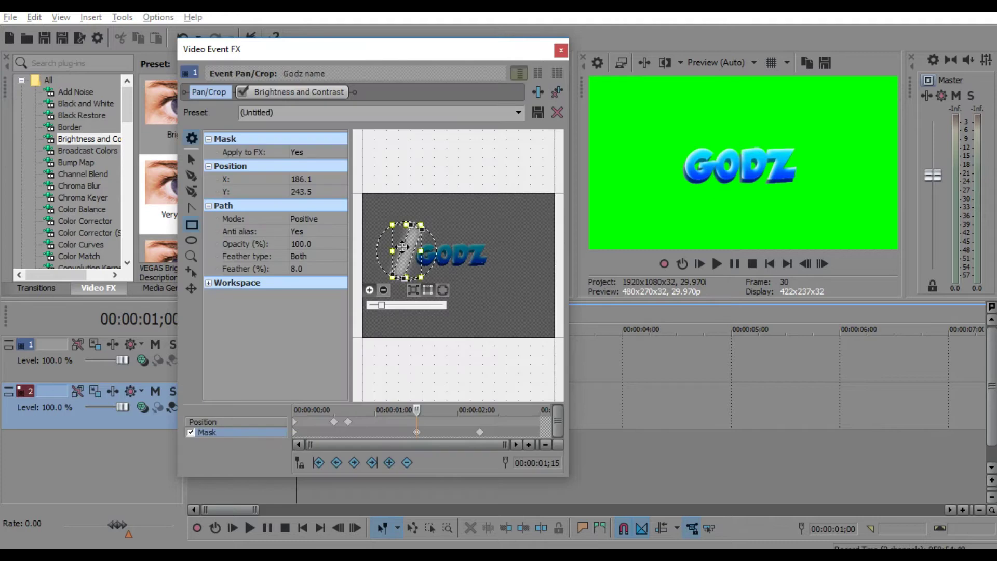
mouse_move(421, 411)
mouse_down()
mouse_move(489, 409)
mouse_move(415, 398)
mouse_up()
click(560, 50)
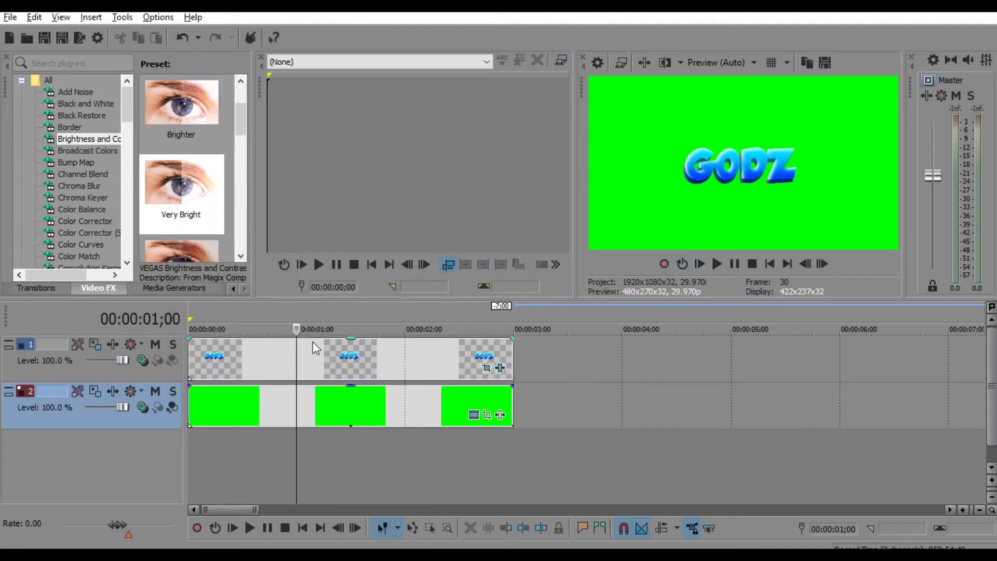
key(space)
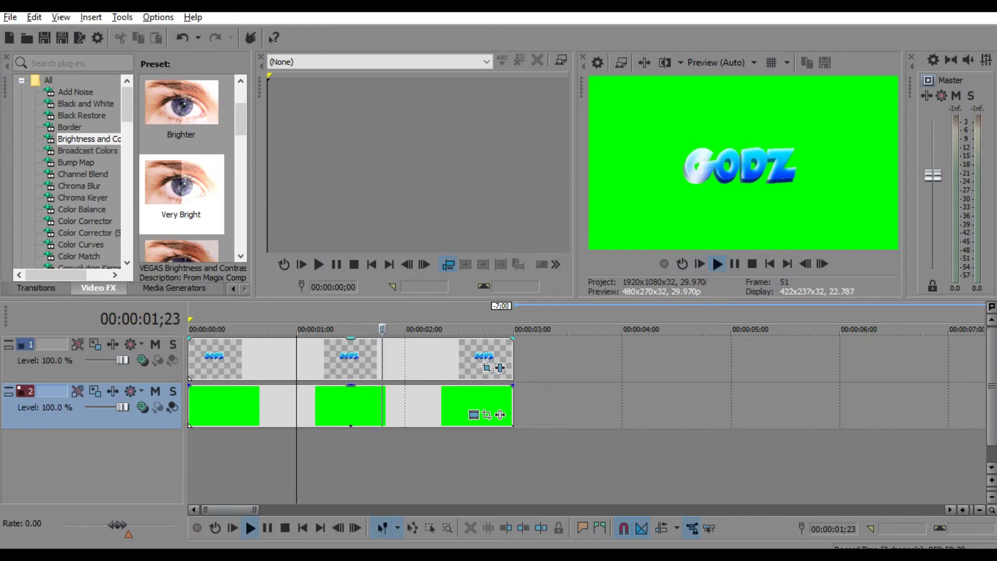
drag(457, 329, 189, 329)
key(space)
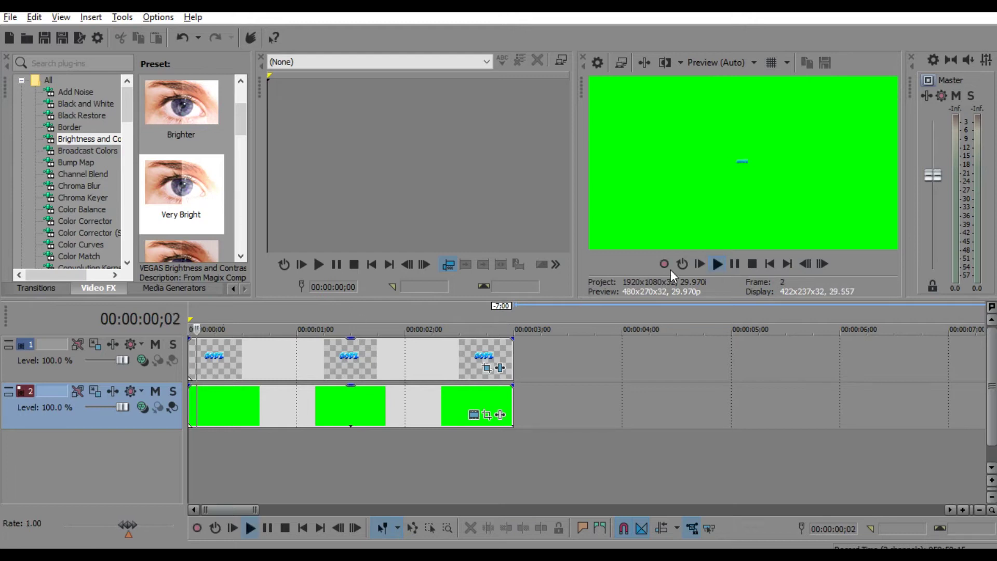
click(734, 263)
Step: Select the time range from 00:00:00;00 to 00:00:03;00, play the intro repeatedly within it, and clear the selection
click(513, 316)
drag(513, 316, 190, 312)
key(space)
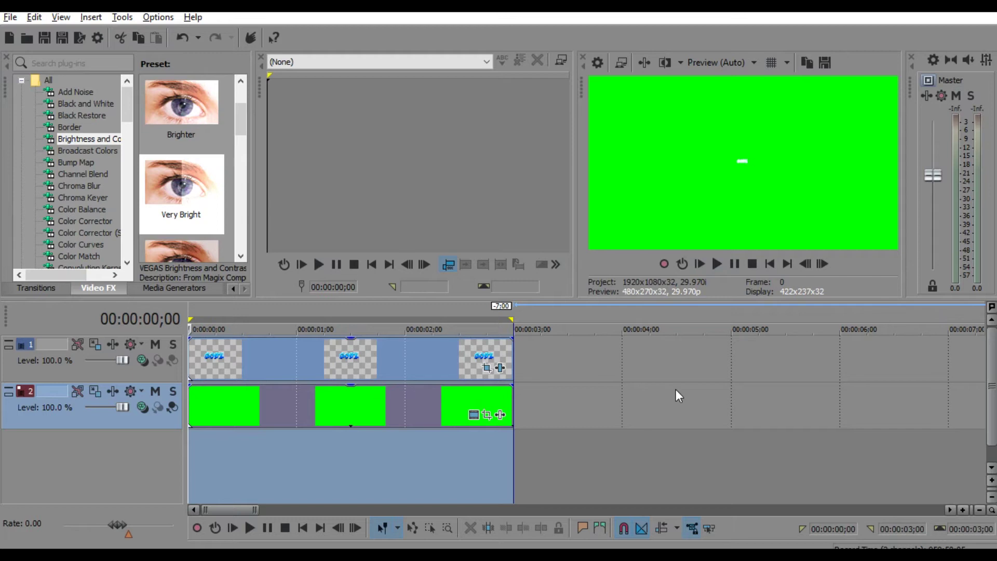
key(space)
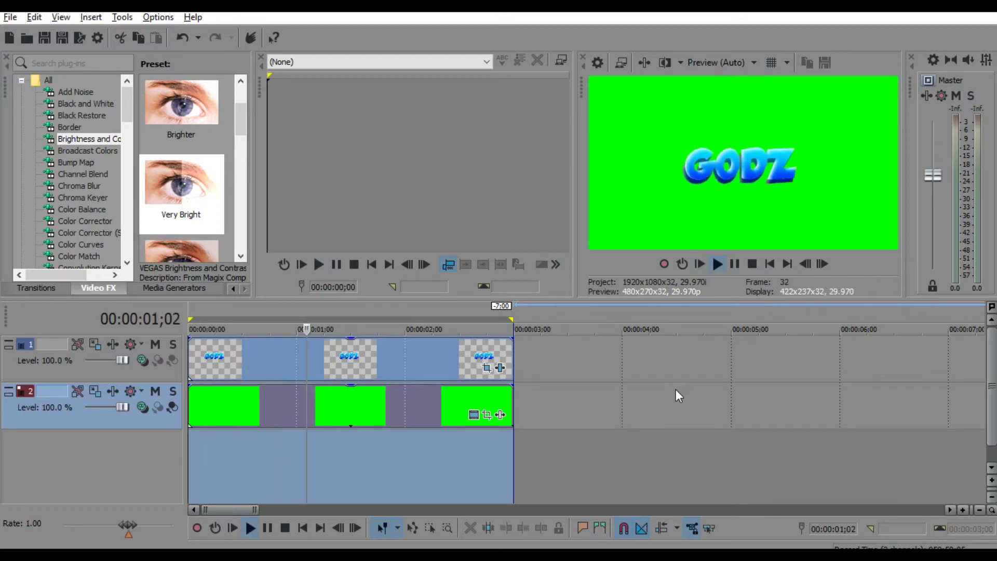
key(space)
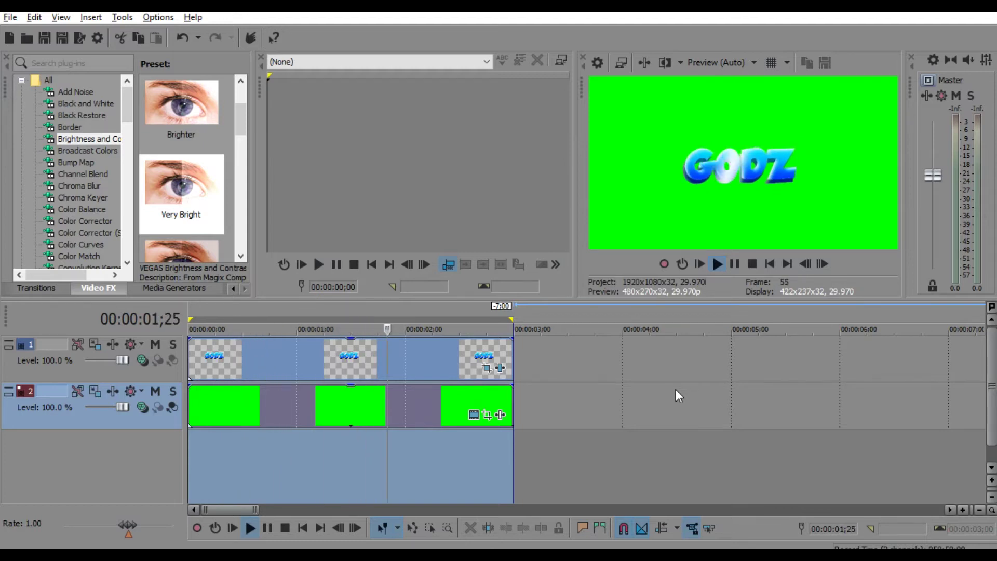
key(space)
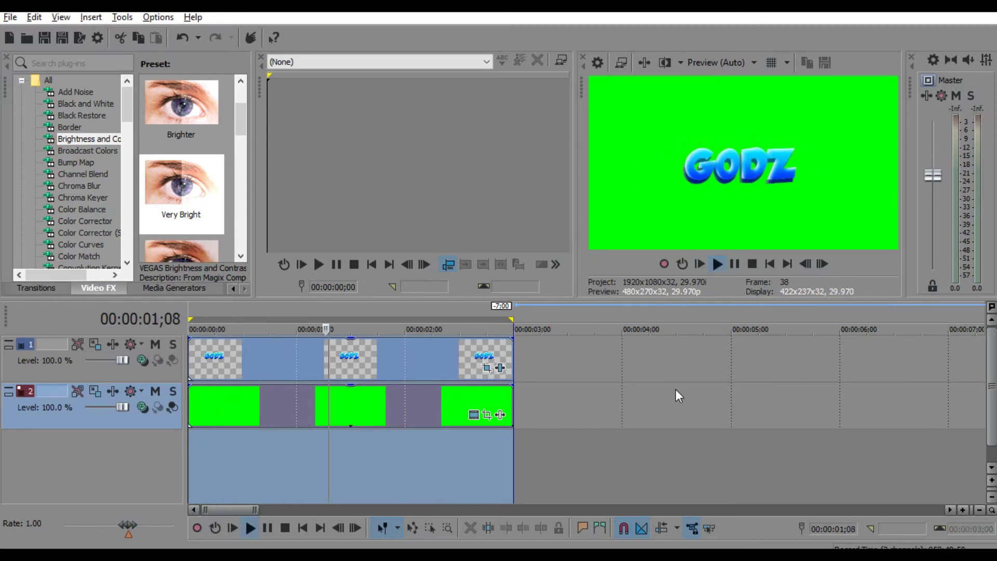
key(space)
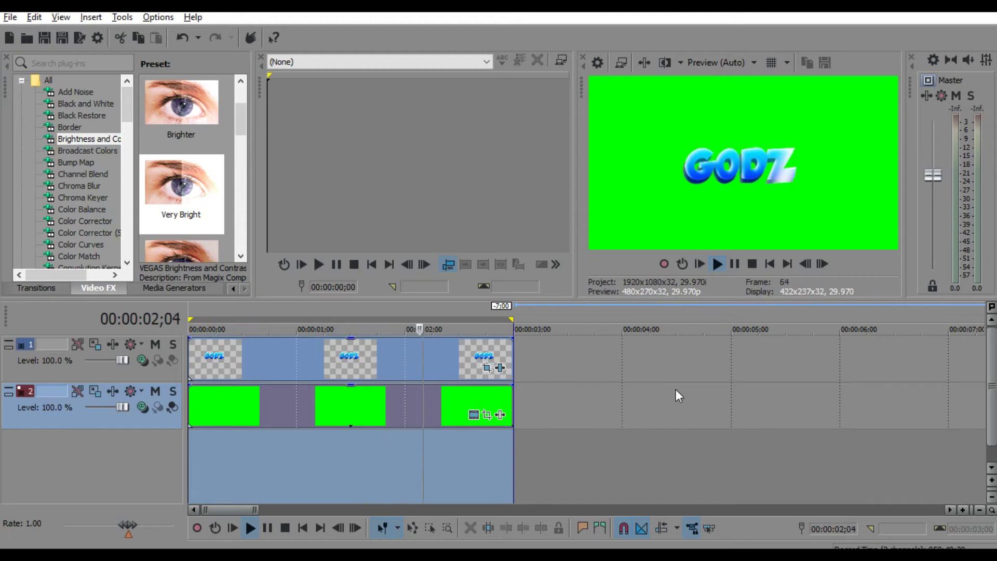
key(space)
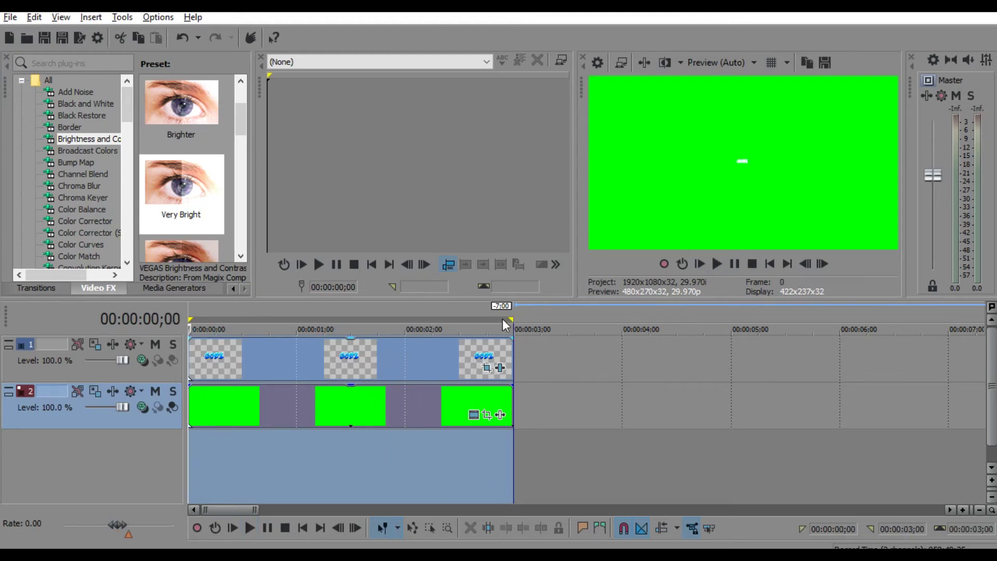
drag(511, 319, 92, 303)
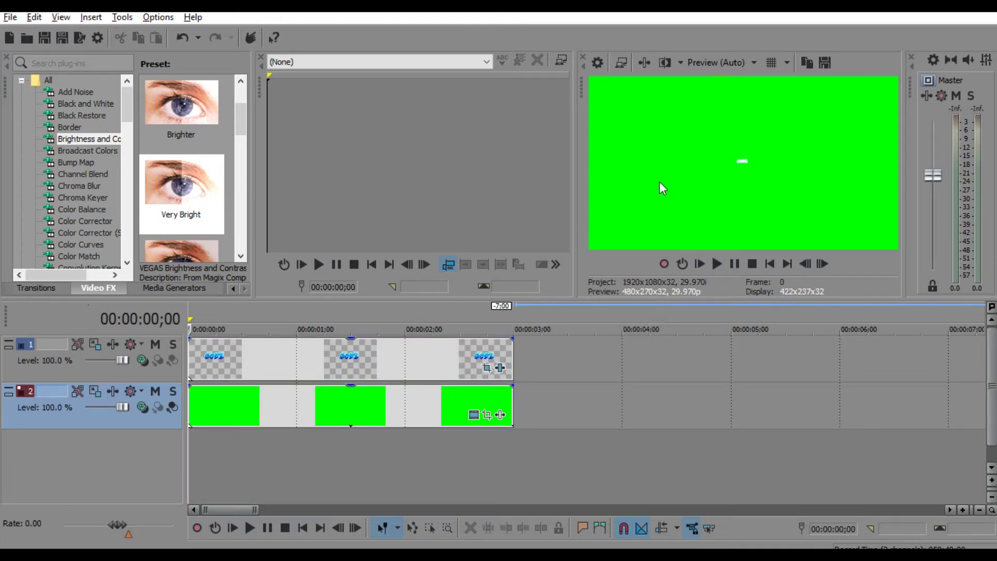
Step: Apply the Chroma Keyer effect with the Default preset to the green solid color event on track 2
click(91, 200)
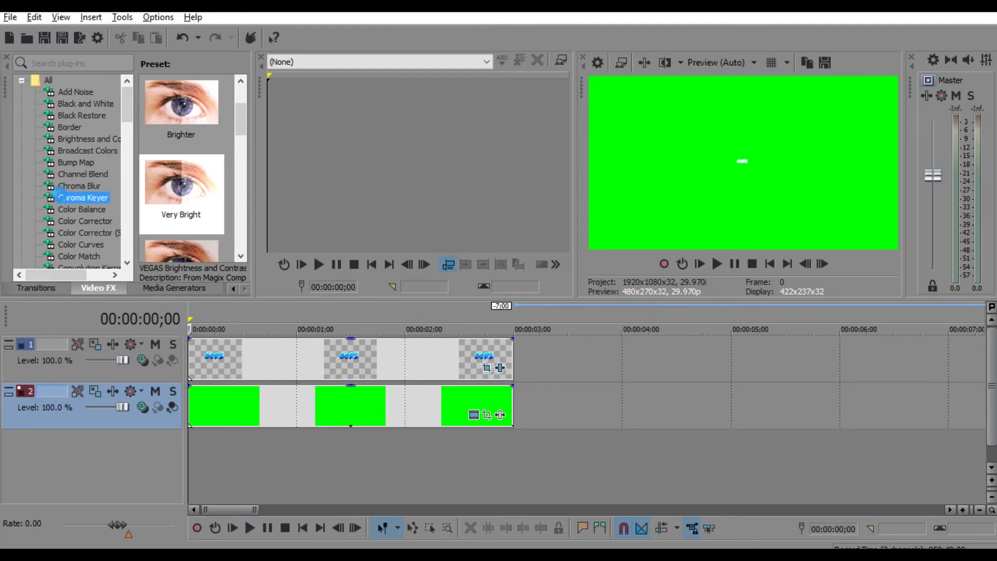
click(101, 198)
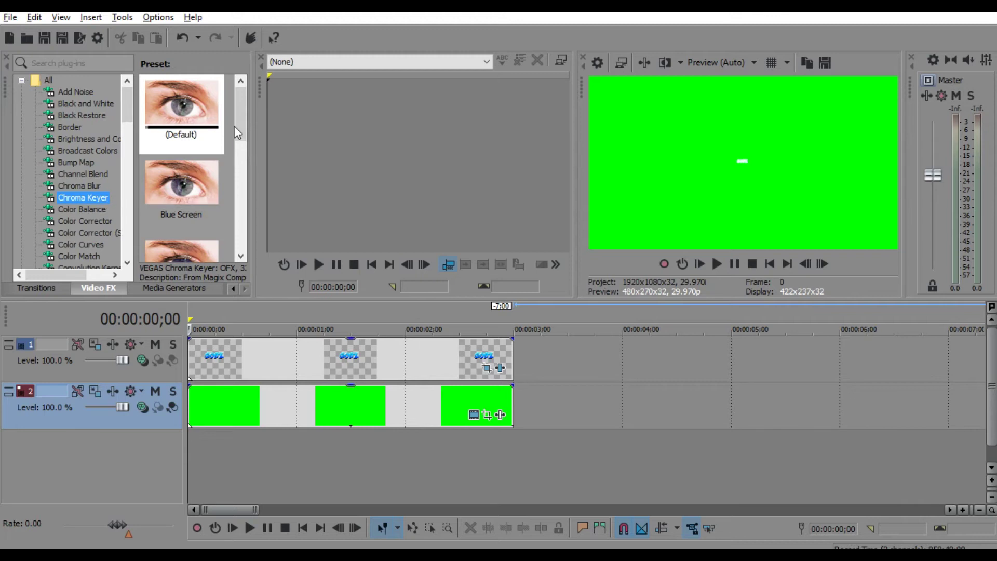
click(244, 160)
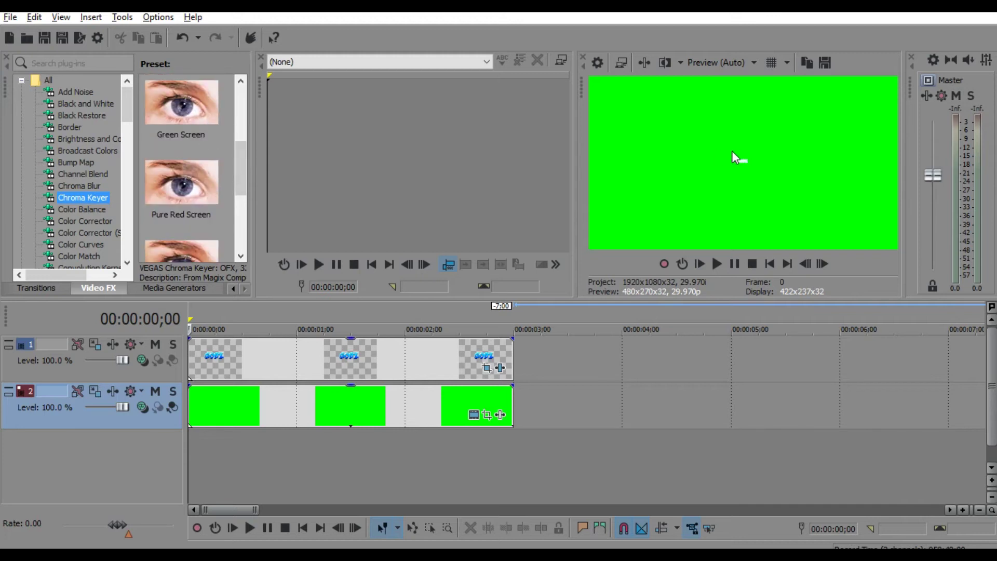
drag(245, 167, 240, 104)
click(205, 95)
drag(171, 129, 327, 258)
drag(449, 393, 450, 395)
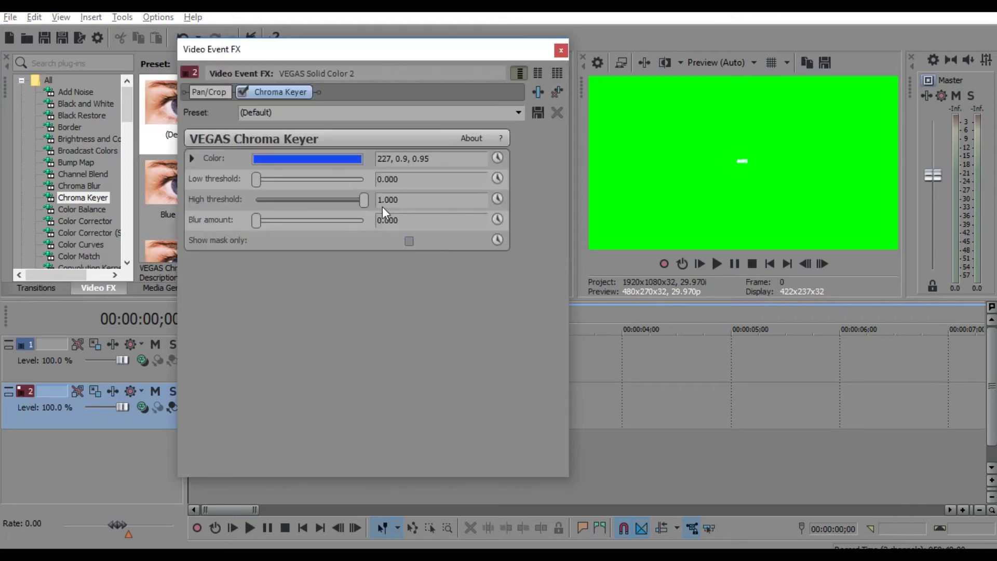
Step: Sample the green background in the preview as the Chroma Keyer color, close the effect window and play the keyed intro
click(262, 160)
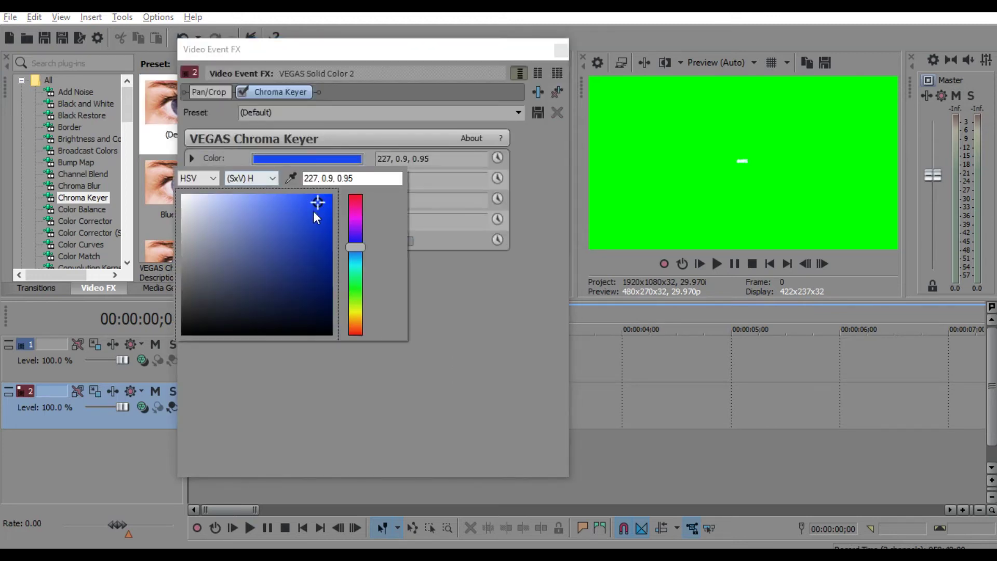
click(291, 179)
click(644, 191)
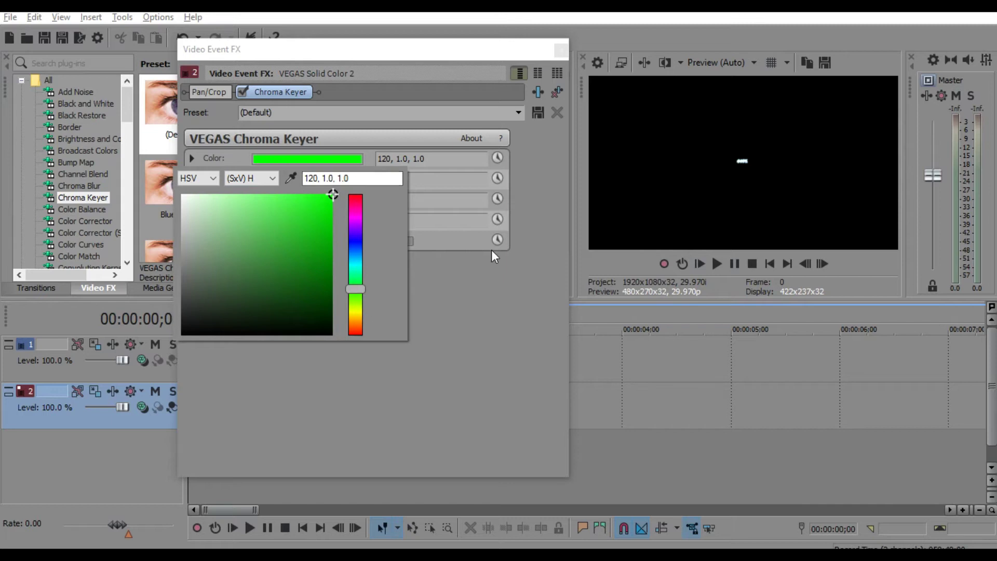
click(466, 291)
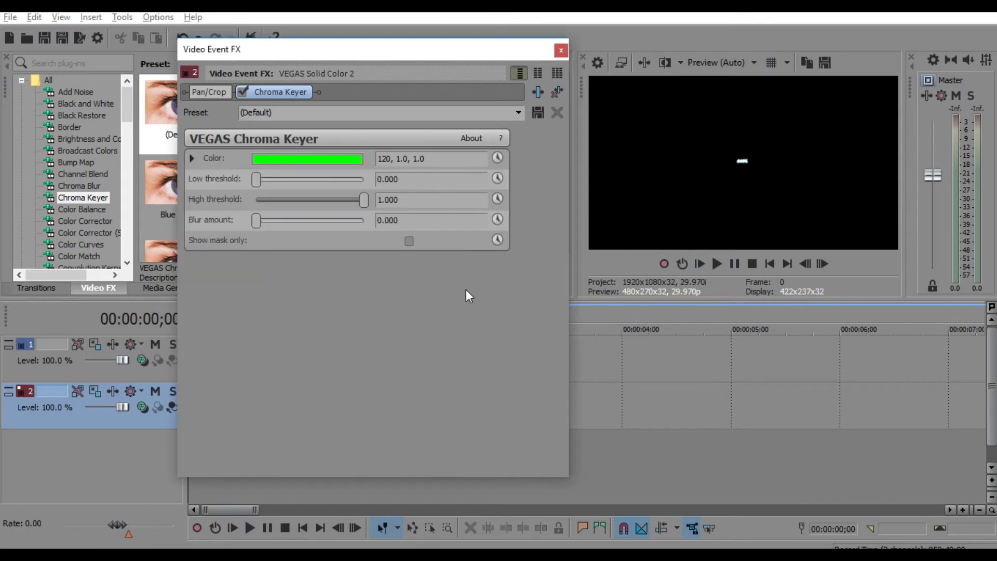
click(561, 51)
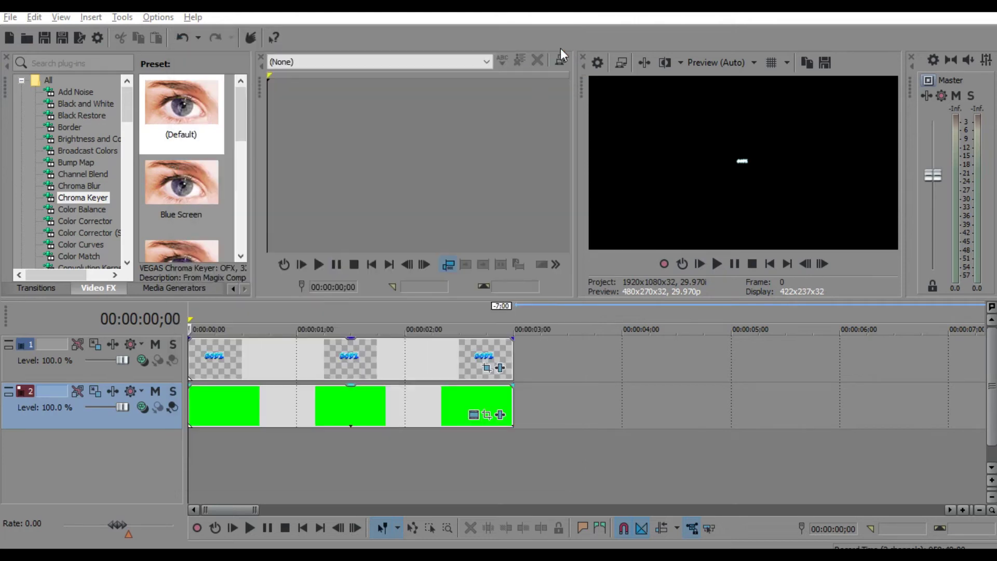
key(space)
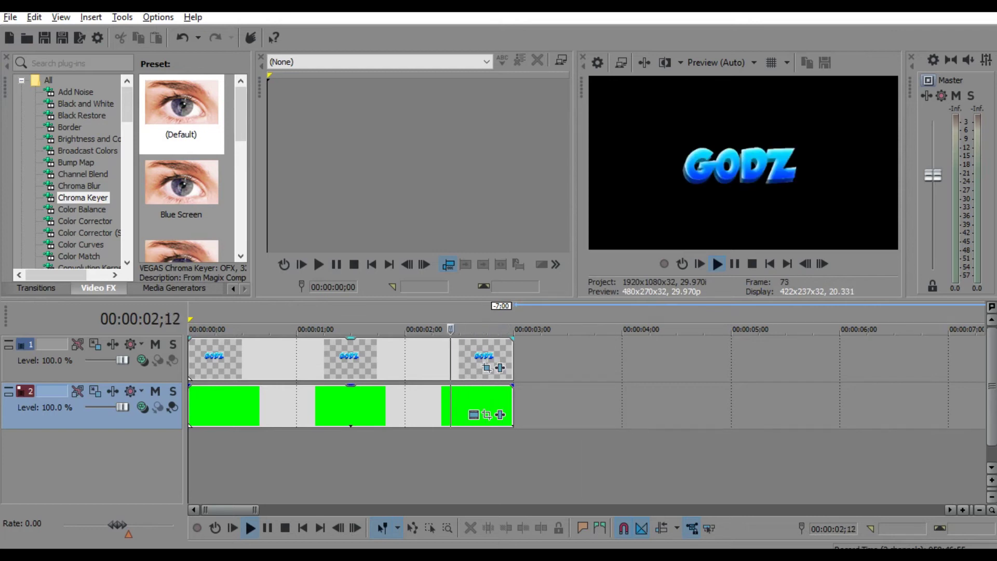
key(Return)
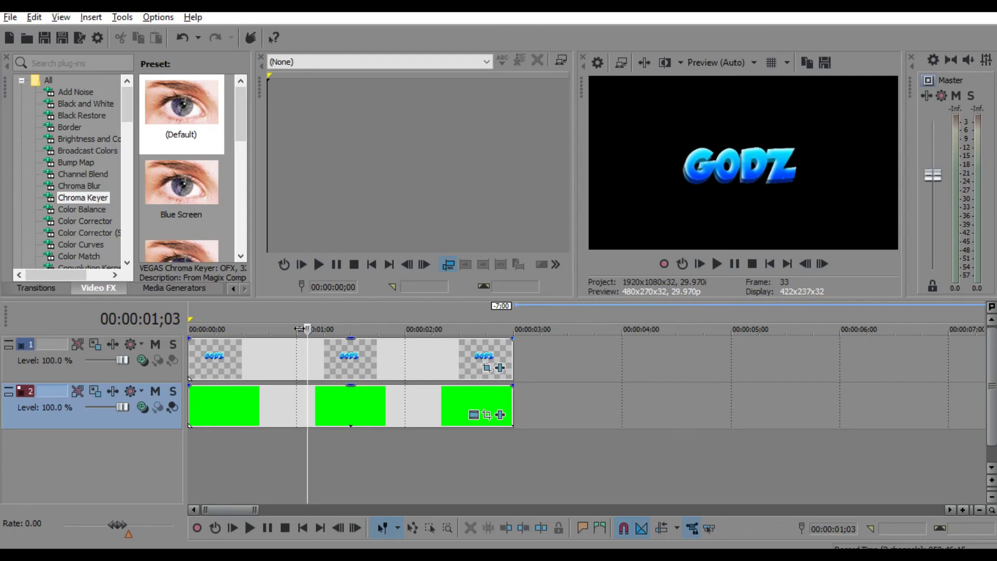
Step: Add a very short fade-in and a longer fade-out to the Godz name event and play the result
click(189, 338)
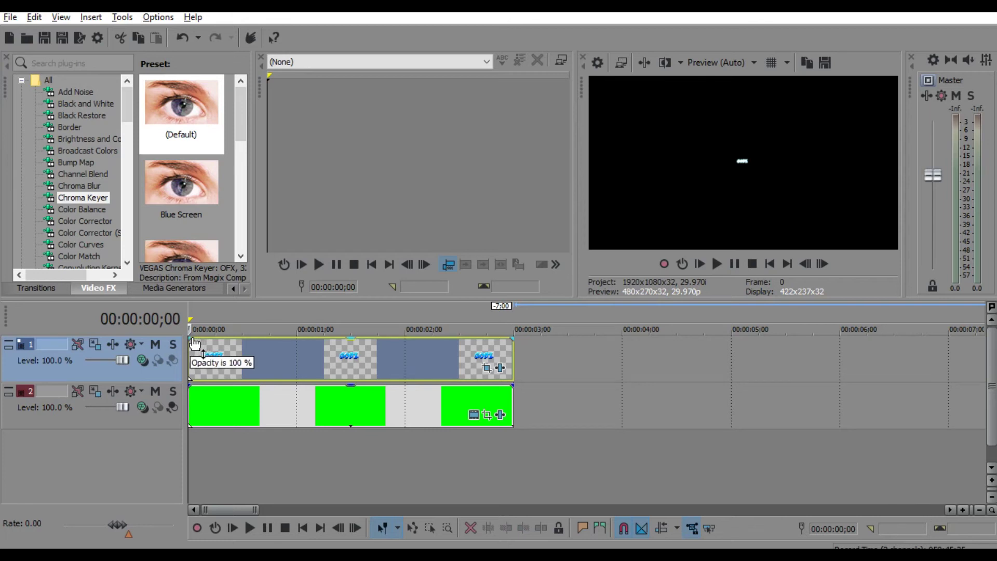
key(space)
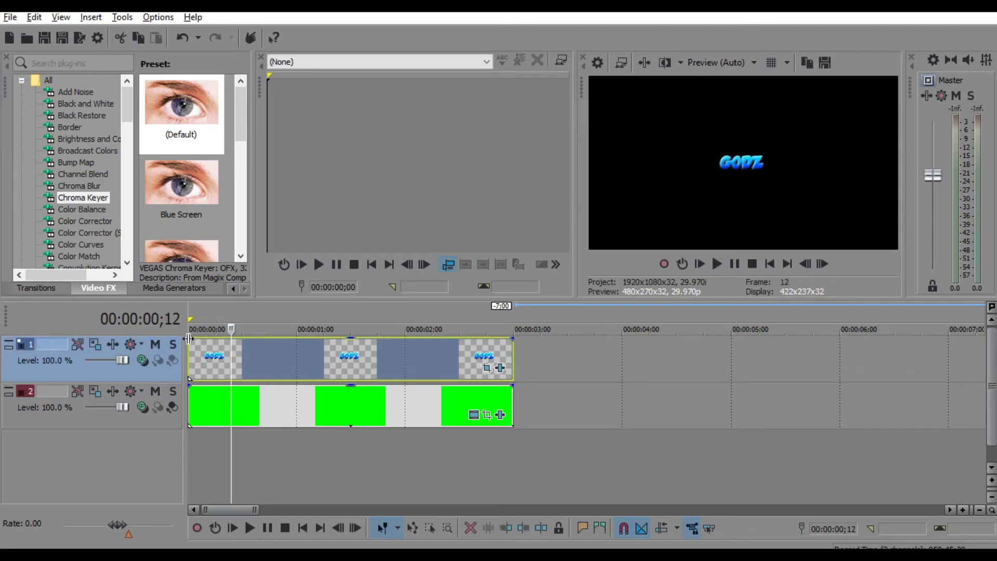
drag(188, 338, 192, 337)
drag(513, 341, 466, 334)
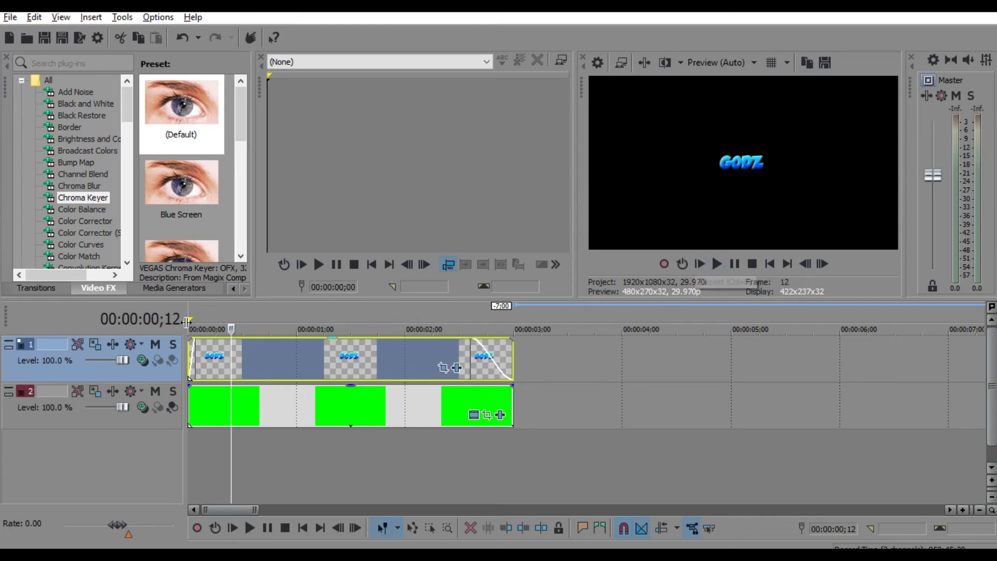
click(717, 264)
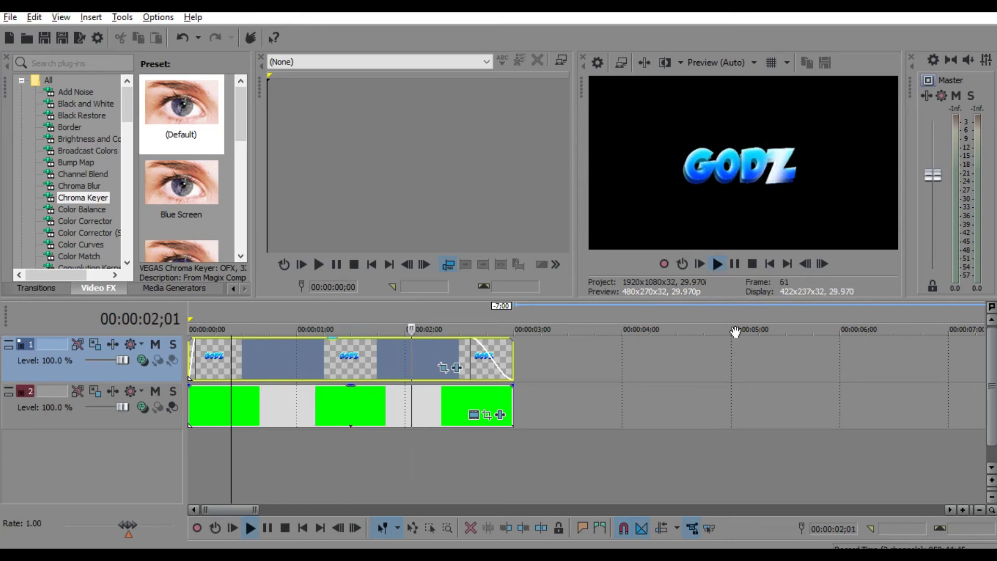
click(733, 267)
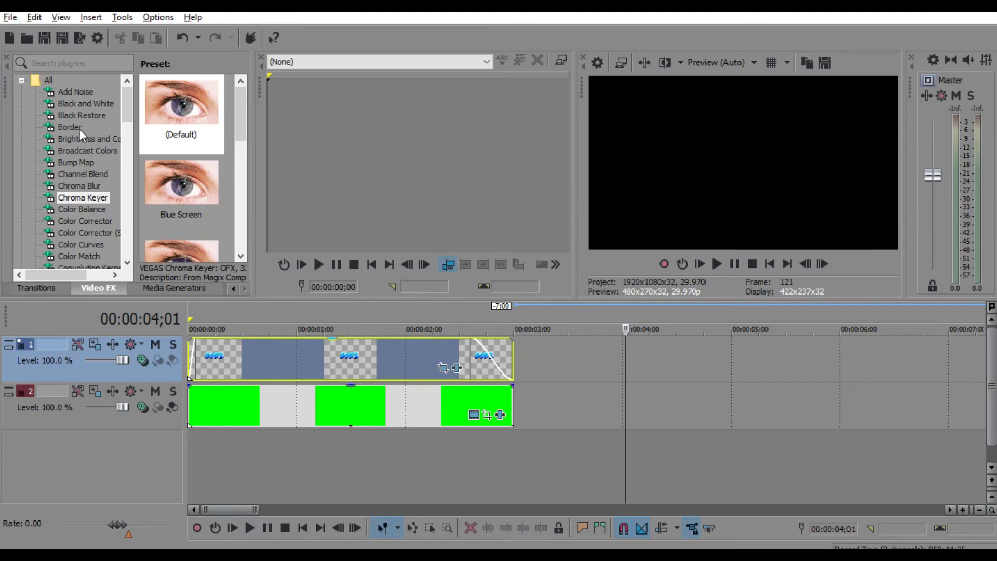
Step: Choose the MainConcept AVC/AAC Internet HD 1080p template in Render As, and cancel without rendering
click(12, 22)
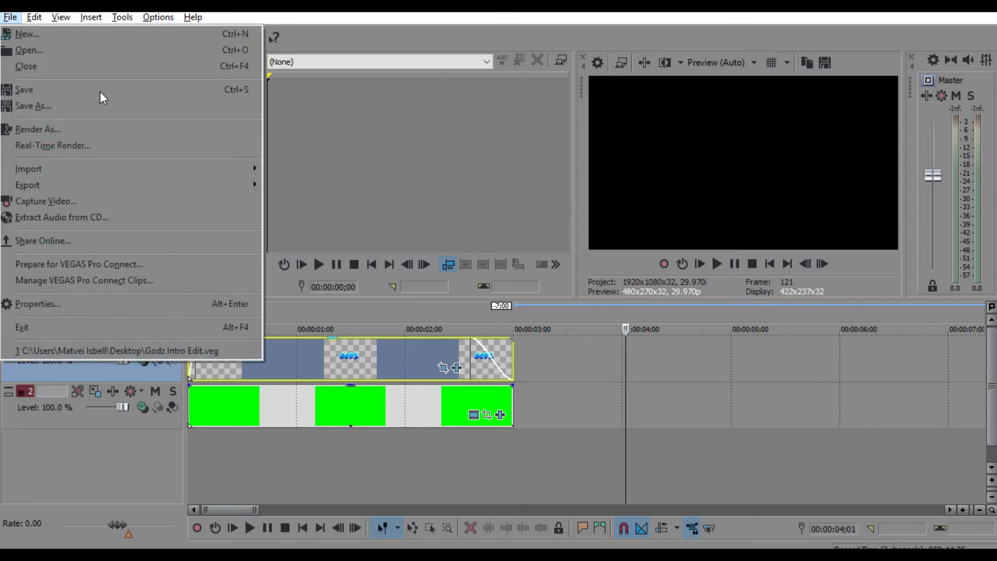
click(48, 131)
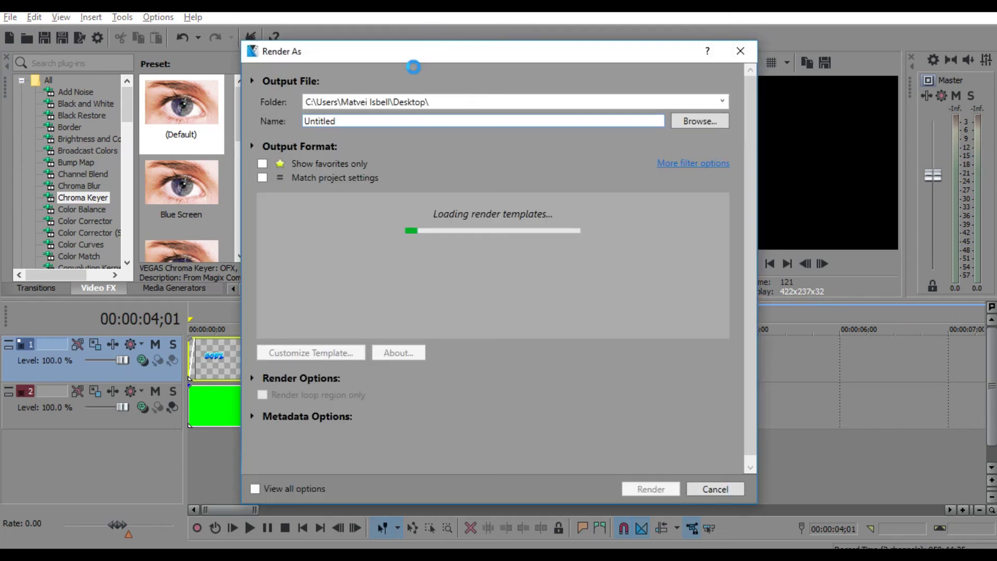
drag(411, 52, 482, 57)
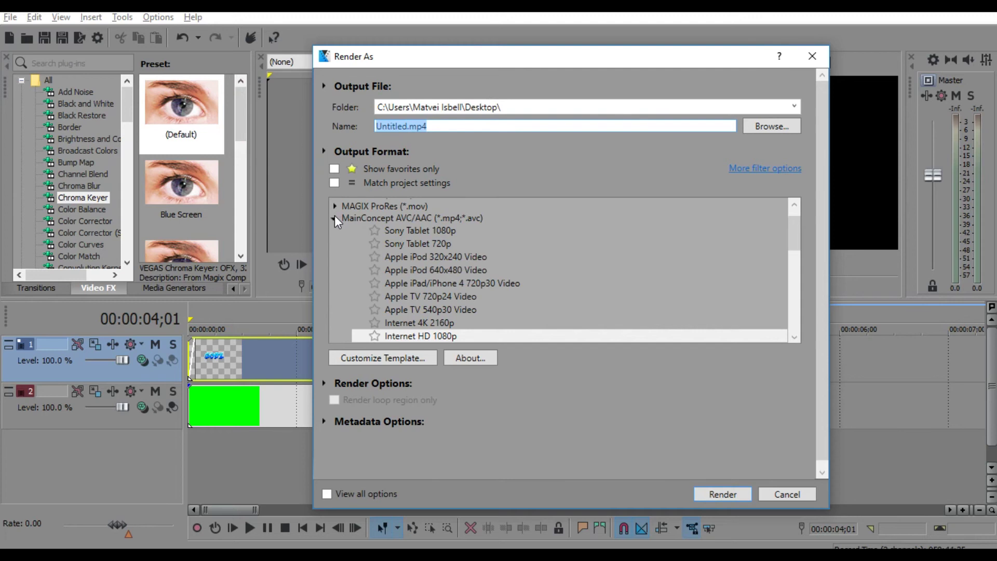
double_click(442, 219)
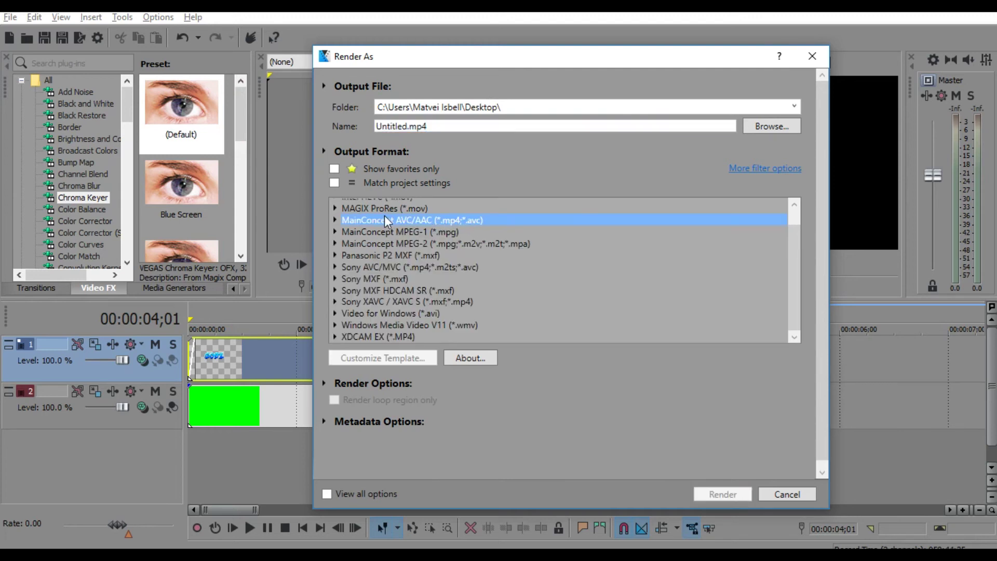
click(335, 221)
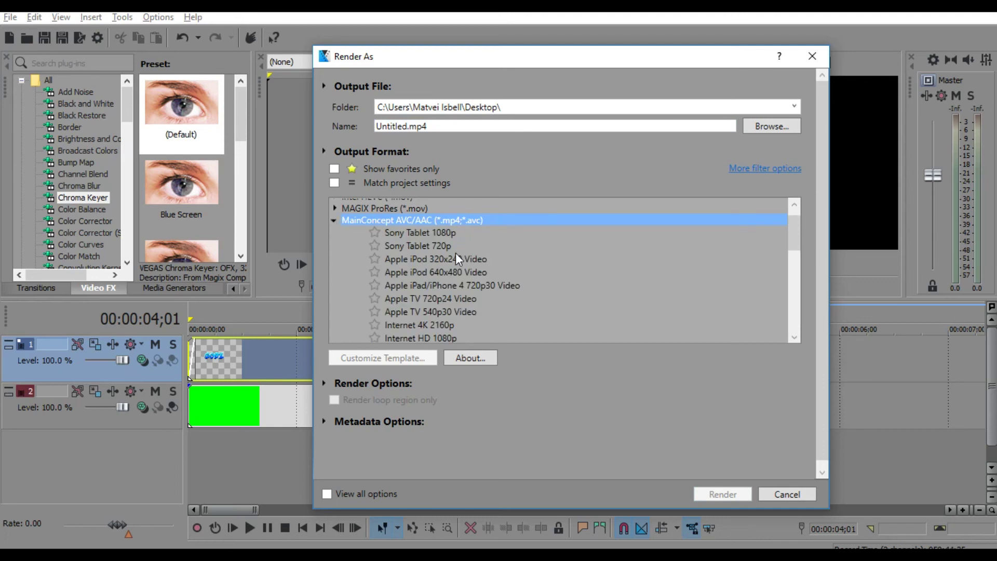
scroll(456, 252, down, 1)
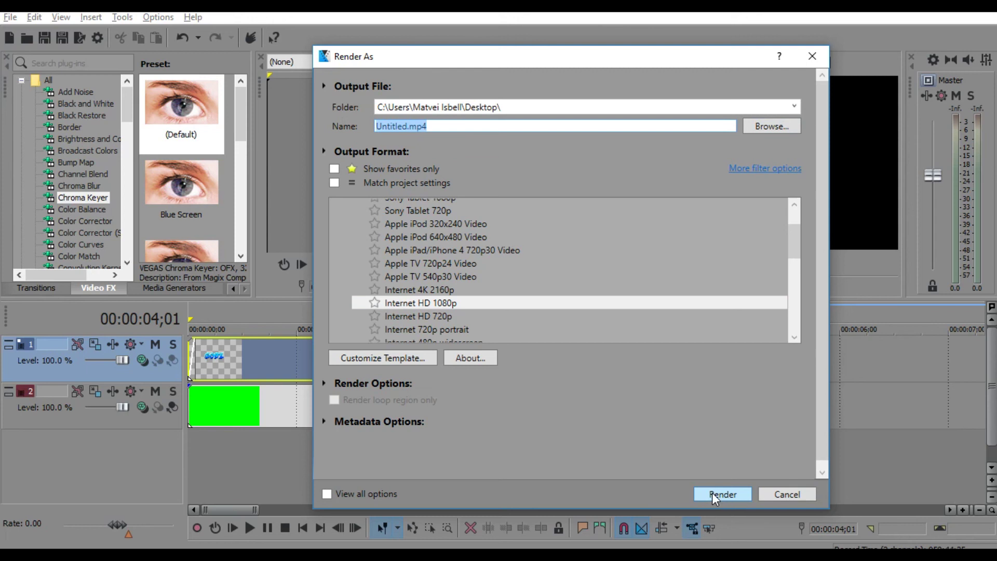
click(787, 495)
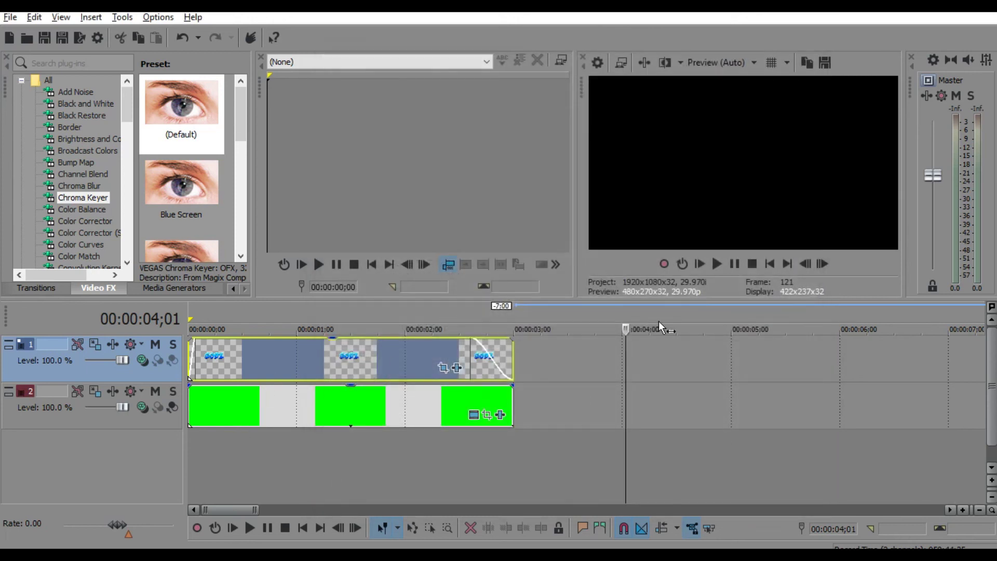
Step: Play the finished logo intro from the beginning, pause it and return the playhead to 00:00:00;00
drag(626, 329, 189, 347)
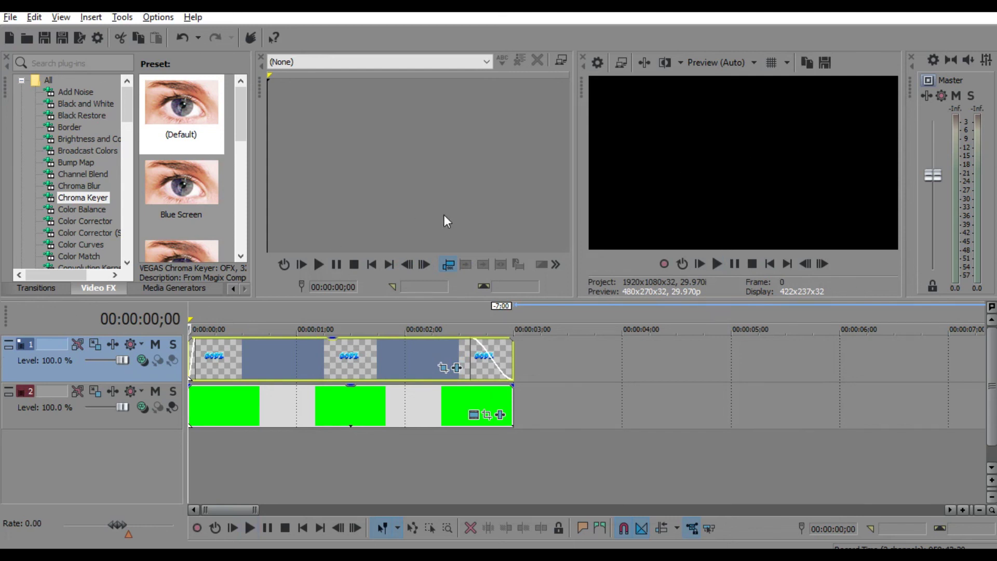
click(721, 265)
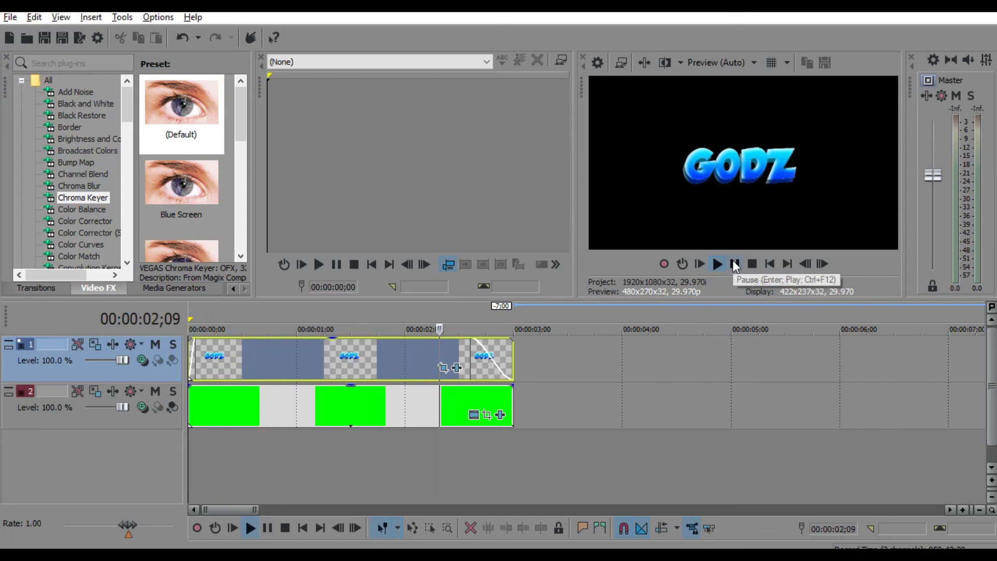
click(734, 262)
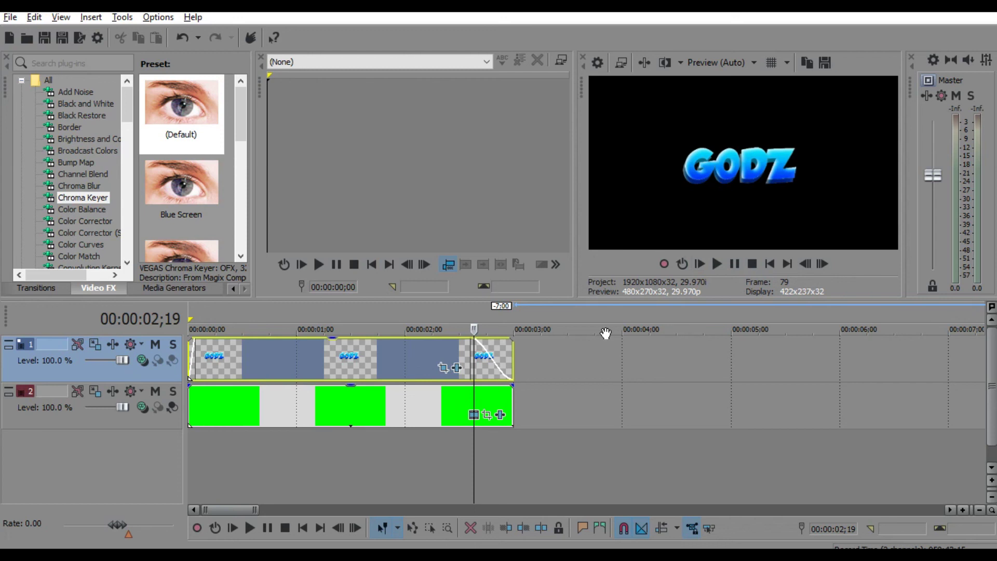
drag(474, 329, 183, 326)
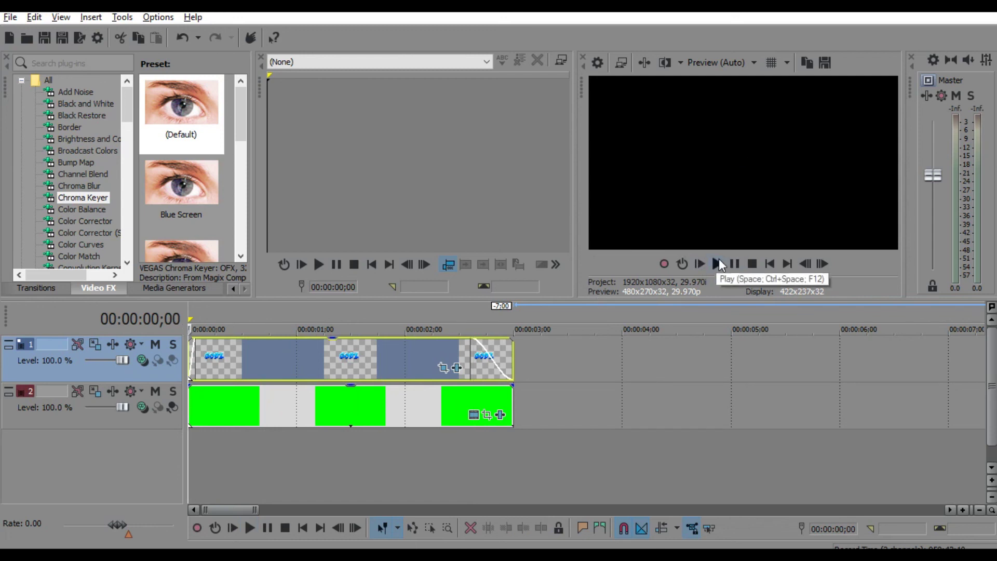
mouse_move(409, 535)
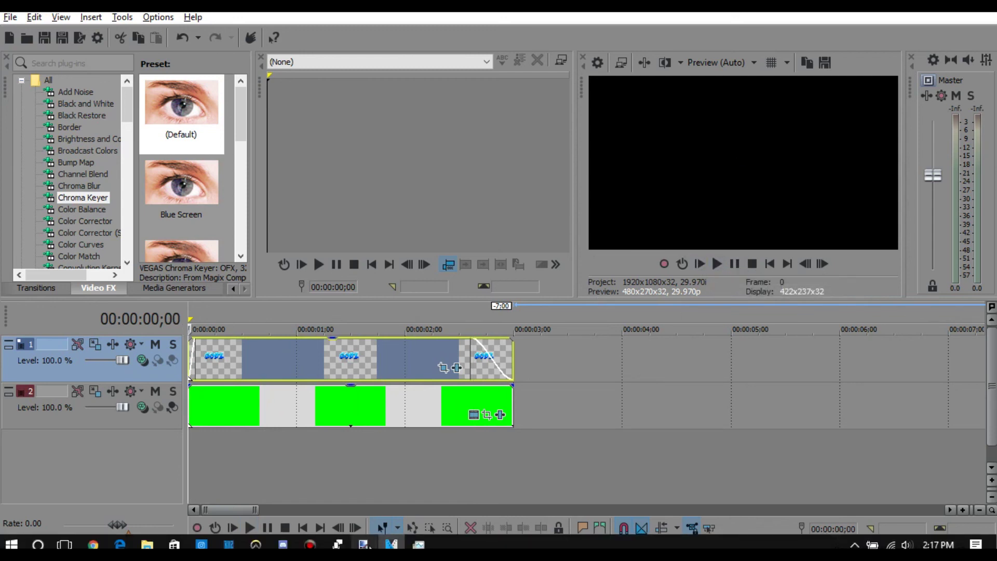